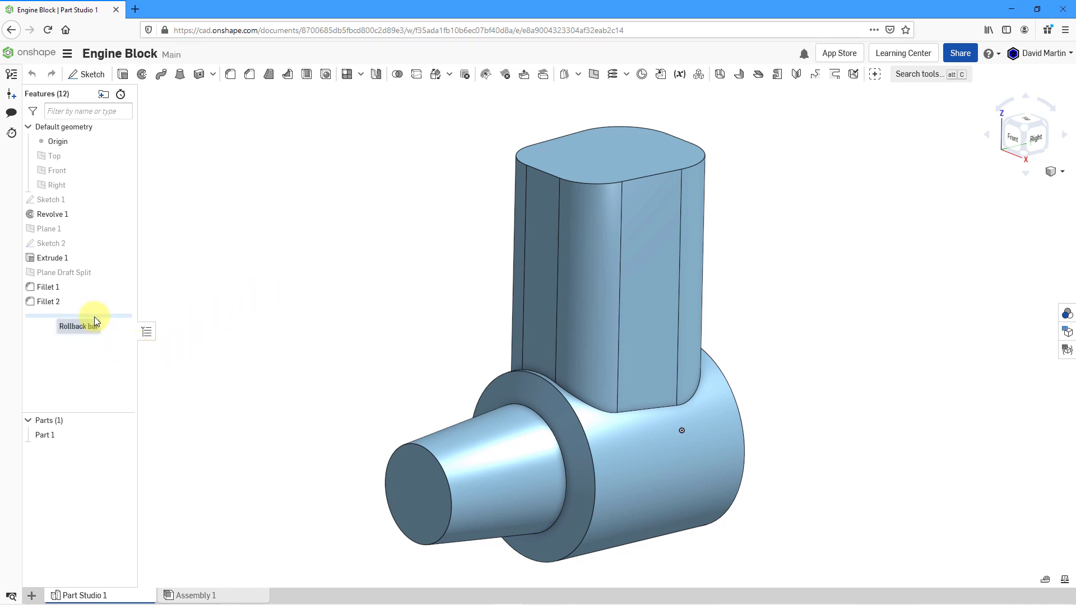
Move the rollback bar above Fillet 1 so the tower shows as a sharp-edged box
{"action": "left_click_drag", "start_coordinate": [94, 317], "coordinate": [97, 284]}
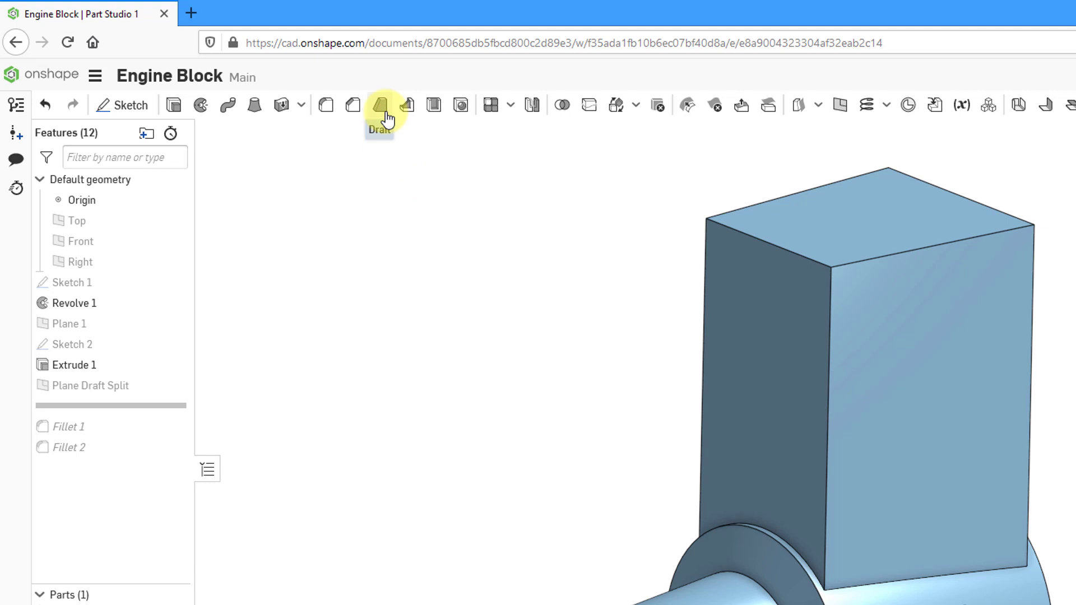
Start a draft with the box's top face as neutral plane and all four side faces selected
{"action": "left_click", "coordinate": [381, 106]}
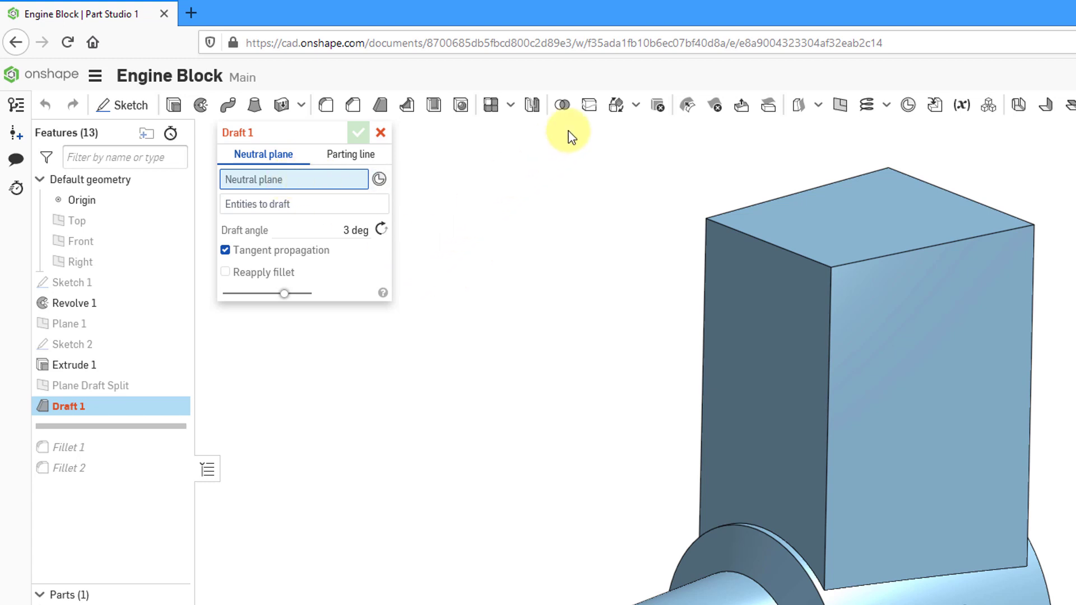
{"action": "left_click", "coordinate": [842, 213]}
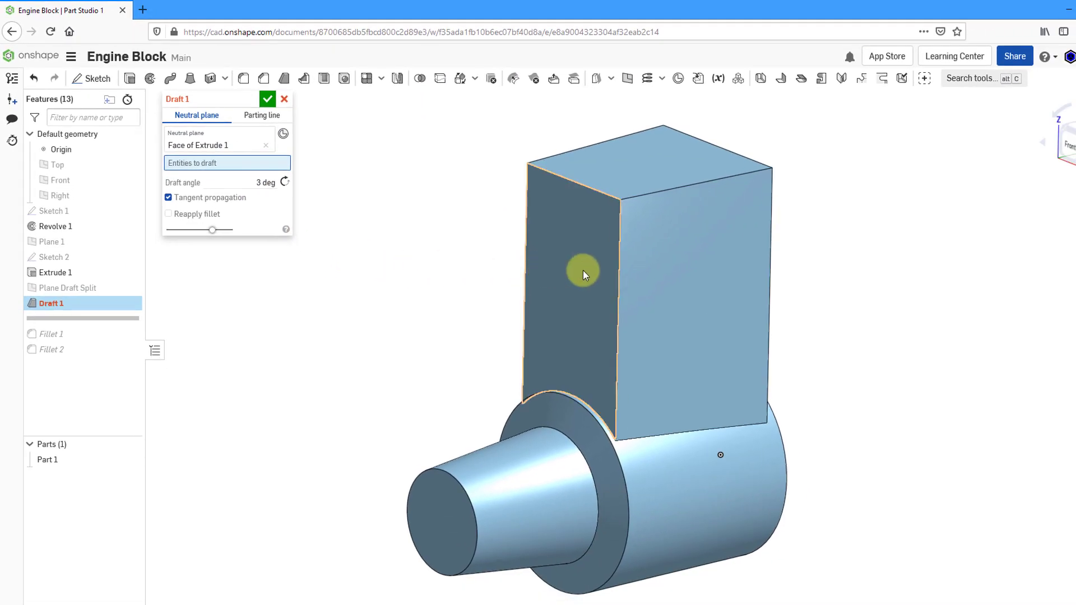
{"action": "left_click", "coordinate": [582, 270]}
{"action": "left_click", "coordinate": [705, 274]}
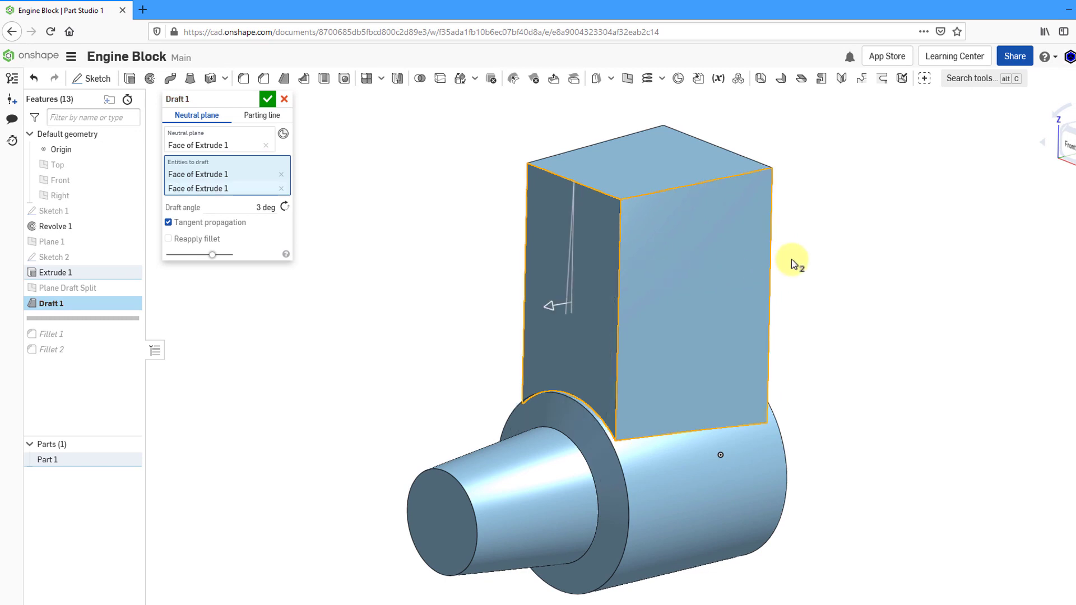
{"action": "right_click_drag", "start_coordinate": [791, 259], "coordinate": [511, 274]}
{"action": "left_click", "coordinate": [491, 277]}
{"action": "left_click", "coordinate": [585, 289]}
{"action": "right_click_drag", "start_coordinate": [625, 288], "coordinate": [464, 288]}
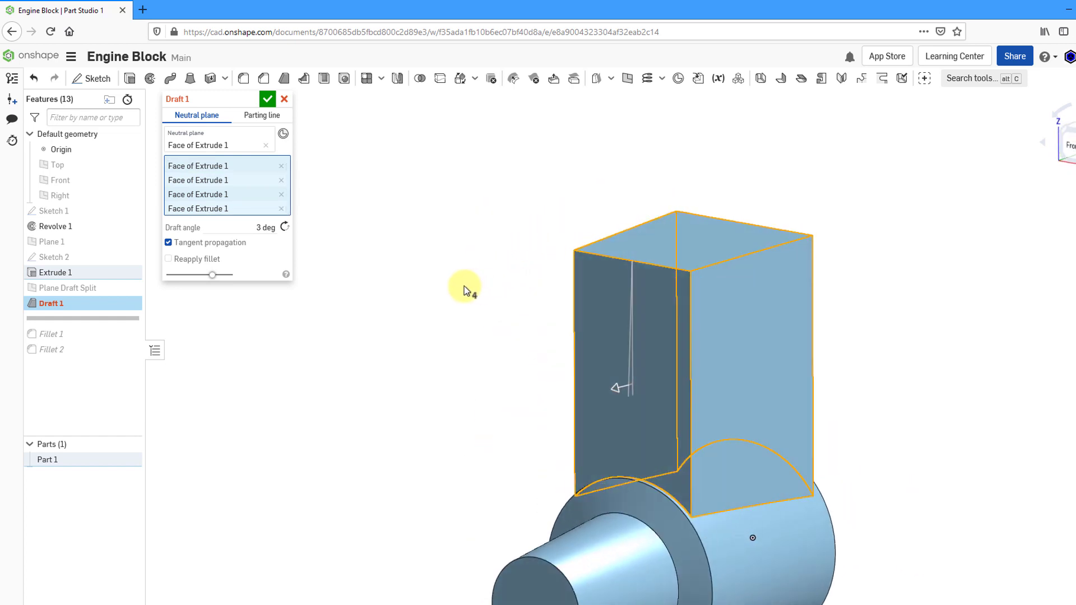
Flip the draft direction so the sides taper inward, and set the angle to 5 deg
{"action": "left_click", "coordinate": [611, 391]}
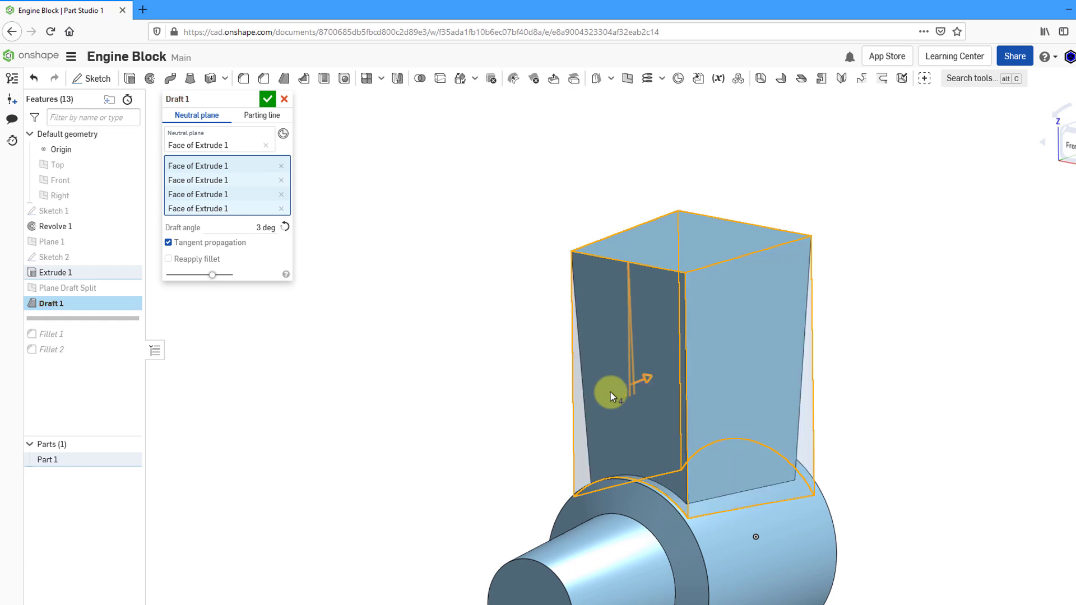
{"action": "left_click_drag", "start_coordinate": [637, 381], "coordinate": [644, 380]}
{"action": "double_click", "coordinate": [244, 229]}
{"action": "left_click", "coordinate": [244, 229]}
{"action": "type", "text": "5"}
{"action": "key", "text": "Return"}
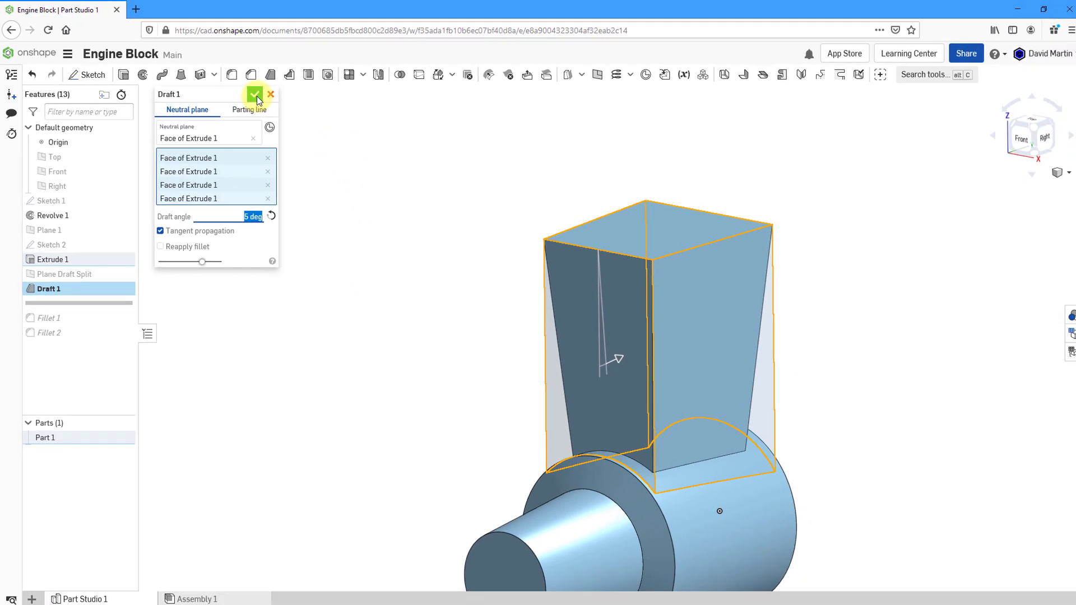
Confirm Draft 1 and inspect the tapered tower
{"action": "left_click", "coordinate": [254, 95]}
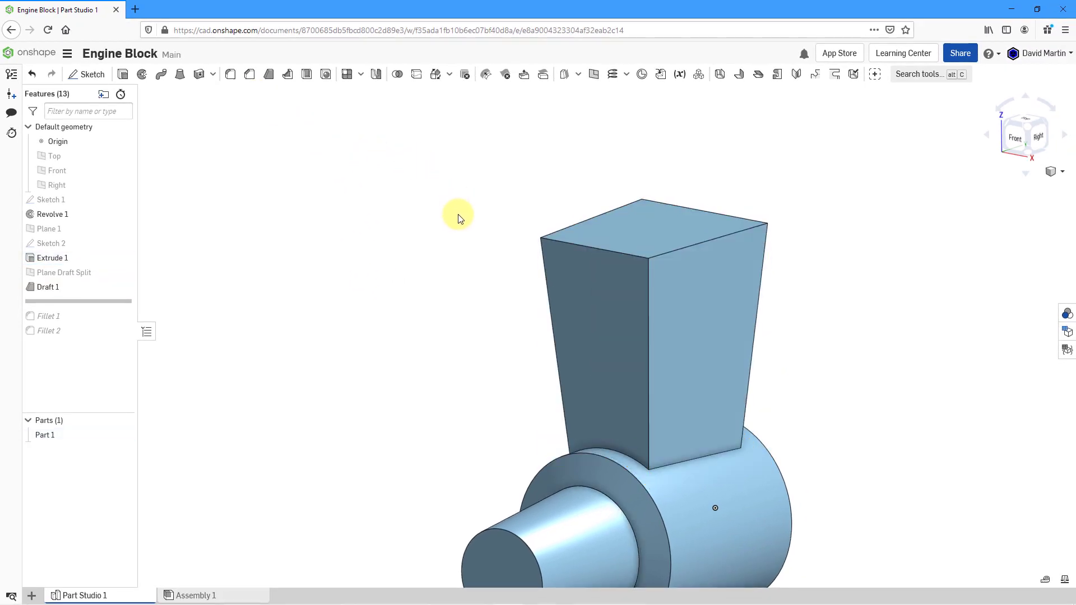
{"action": "middle_click_drag", "start_coordinate": [489, 240], "coordinate": [437, 168]}
{"action": "mouse_move", "coordinate": [463, 267]}
{"action": "right_mouse_down"}
{"action": "mouse_move", "coordinate": [444, 257]}
{"action": "mouse_move", "coordinate": [454, 264]}
{"action": "right_mouse_up"}
Suppress Draft 1 and roll history forward past Fillet 2
{"action": "left_click", "coordinate": [56, 287]}
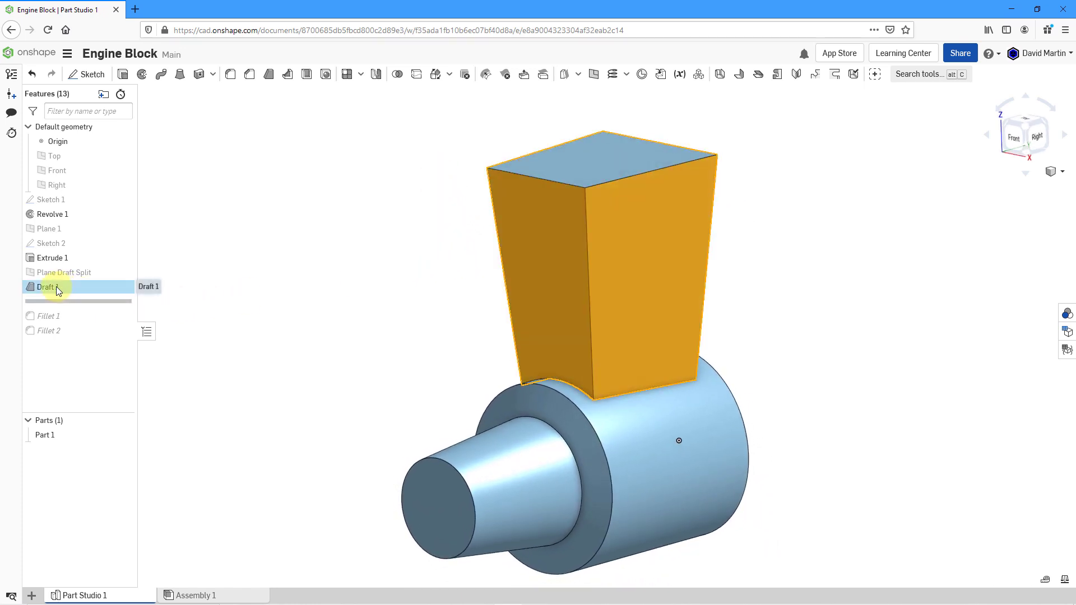
{"action": "right_click", "coordinate": [56, 286]}
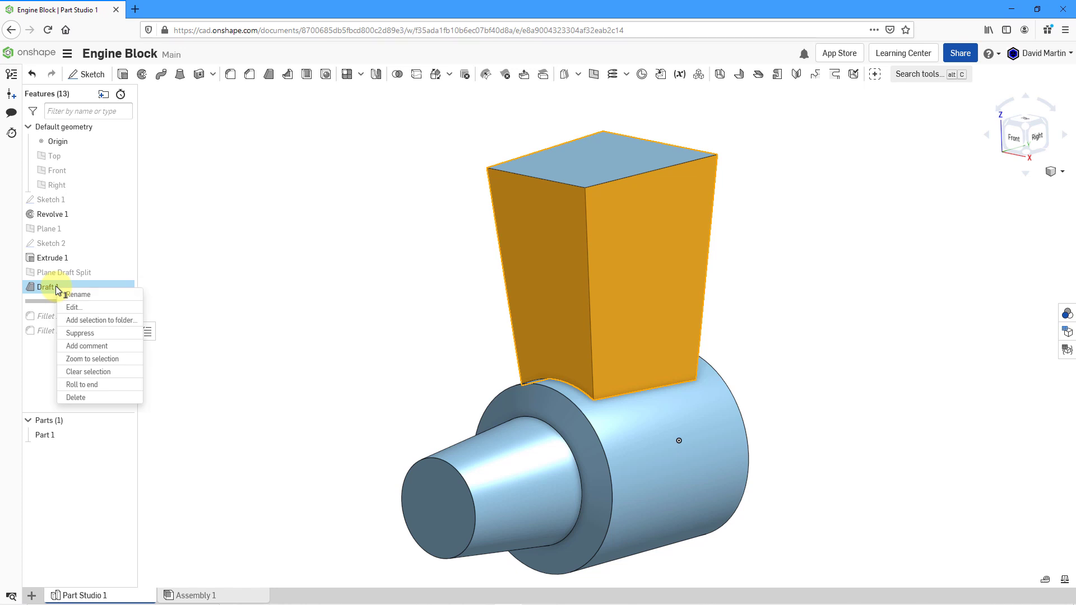
{"action": "left_click", "coordinate": [77, 334]}
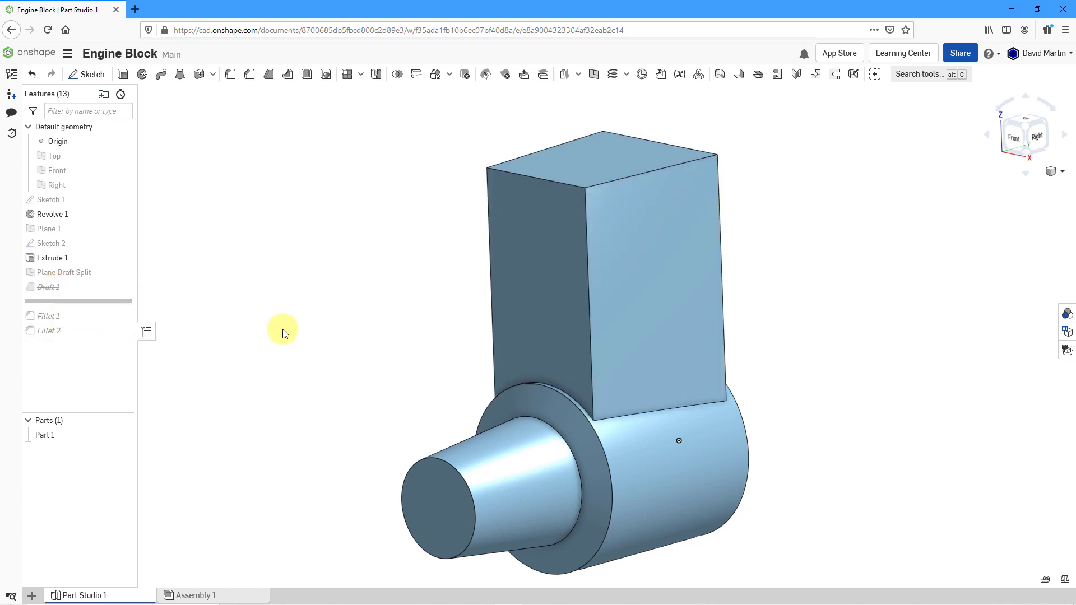
{"action": "left_click_drag", "start_coordinate": [102, 303], "coordinate": [96, 334]}
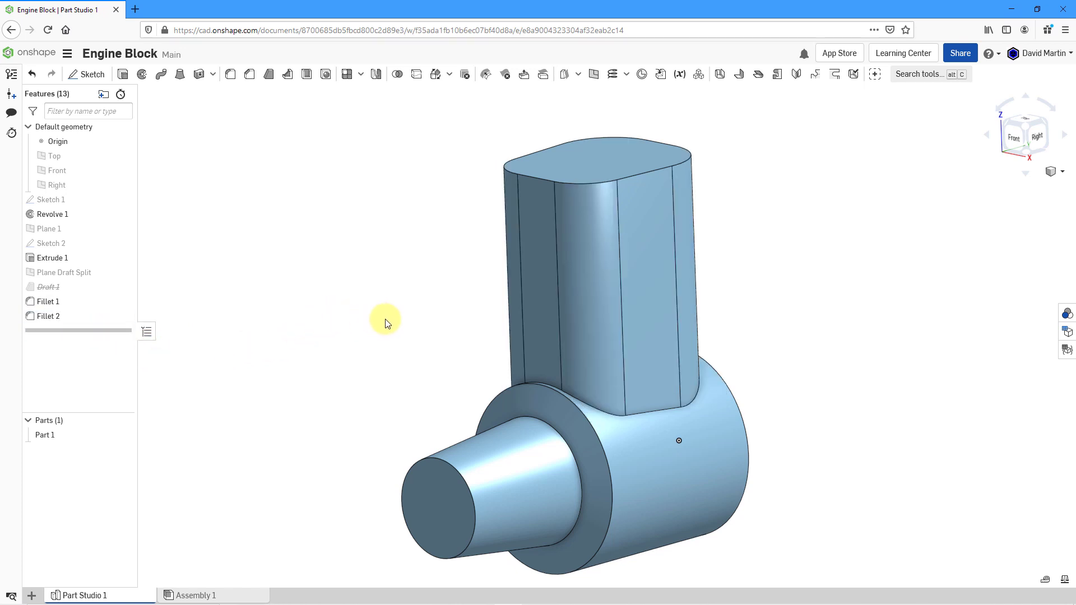
{"action": "mouse_move", "coordinate": [420, 319]}
{"action": "right_mouse_down"}
{"action": "mouse_move", "coordinate": [437, 318]}
{"action": "mouse_move", "coordinate": [428, 317]}
{"action": "right_mouse_up"}
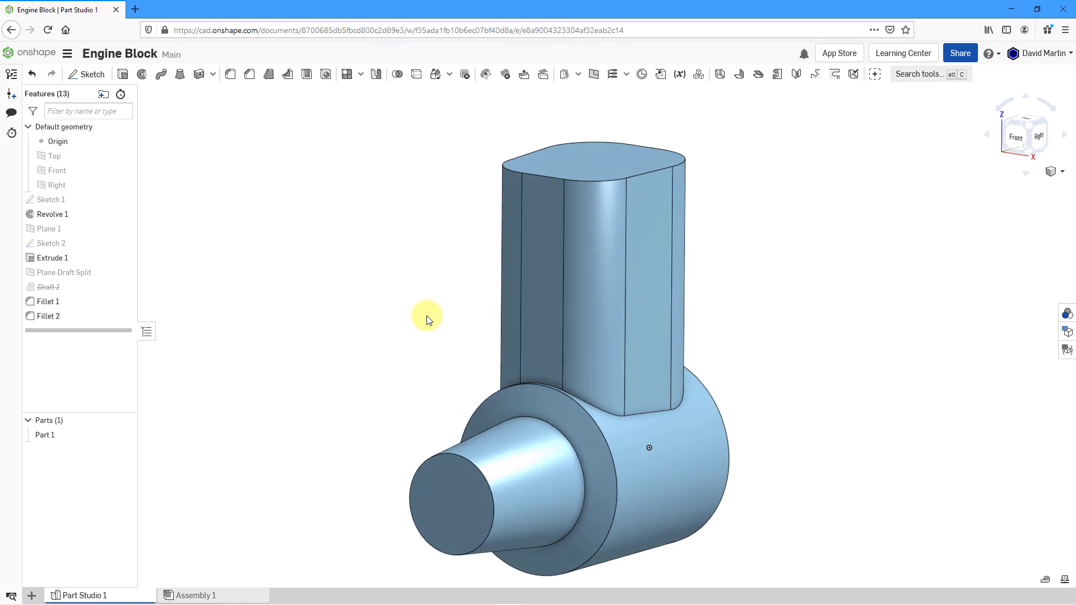
Set up a second draft on the tower's left face from its top face, tapering inward at 5 deg
{"action": "left_click", "coordinate": [269, 80]}
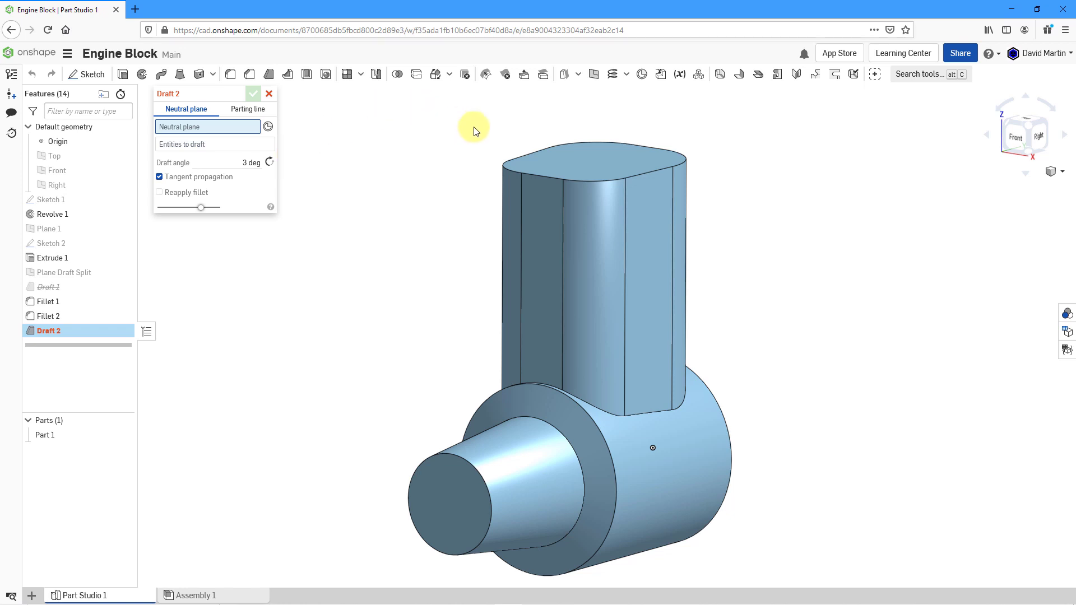
{"action": "left_click", "coordinate": [574, 163]}
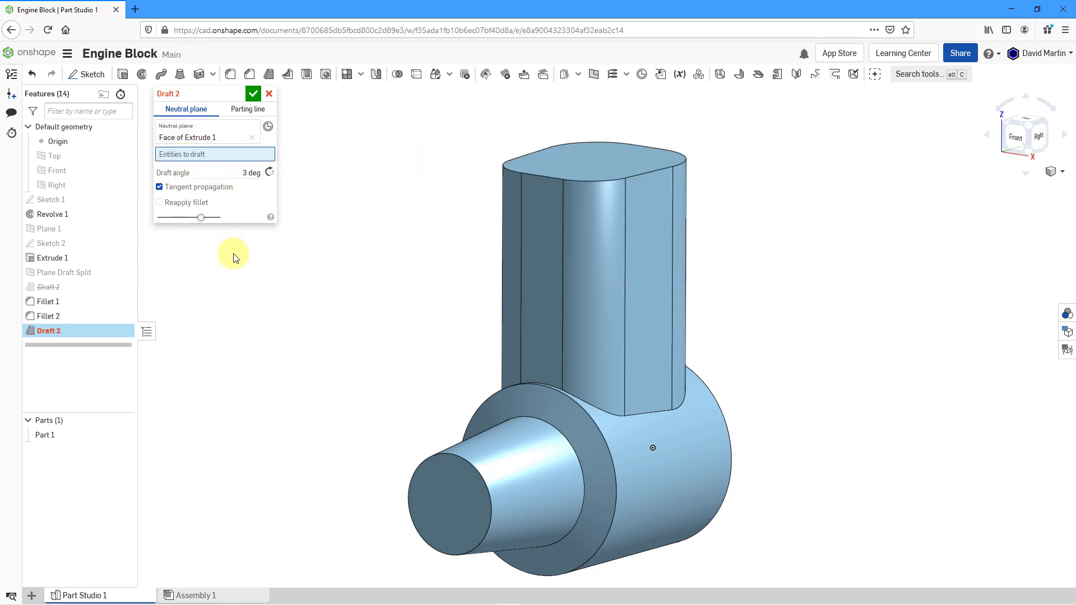
{"action": "left_click", "coordinate": [550, 271]}
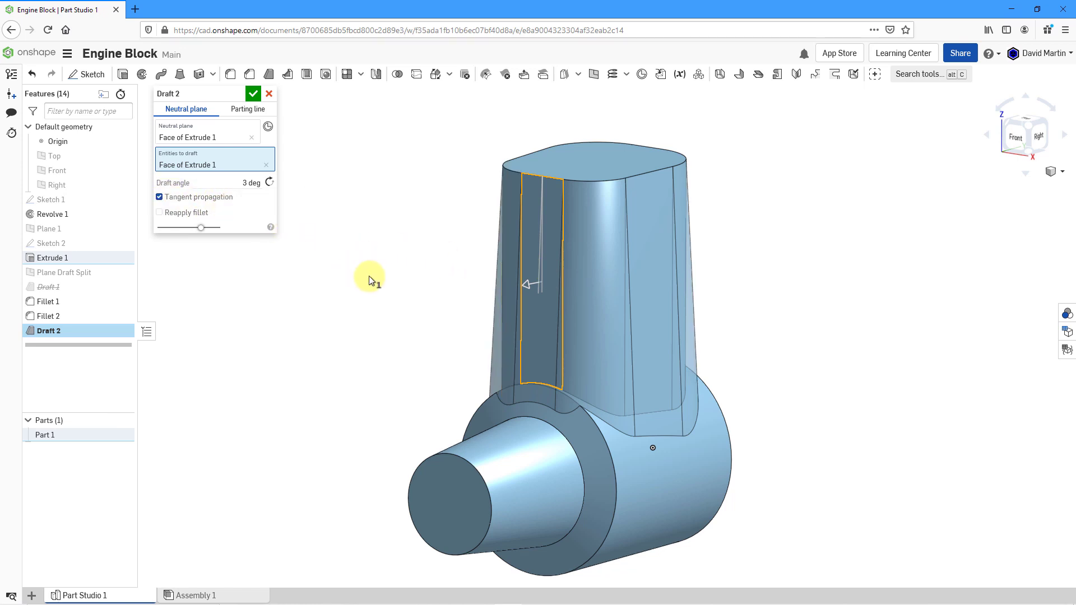
{"action": "left_click", "coordinate": [524, 283]}
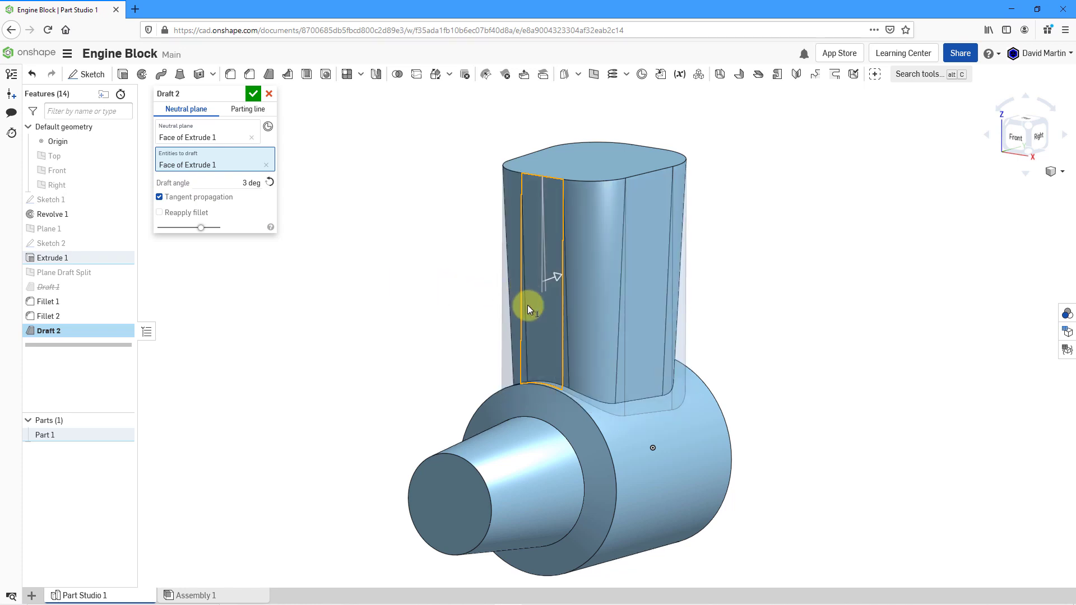
{"action": "mouse_move", "coordinate": [527, 305]}
{"action": "right_mouse_down"}
{"action": "mouse_move", "coordinate": [511, 297]}
{"action": "mouse_move", "coordinate": [514, 307]}
{"action": "right_mouse_up"}
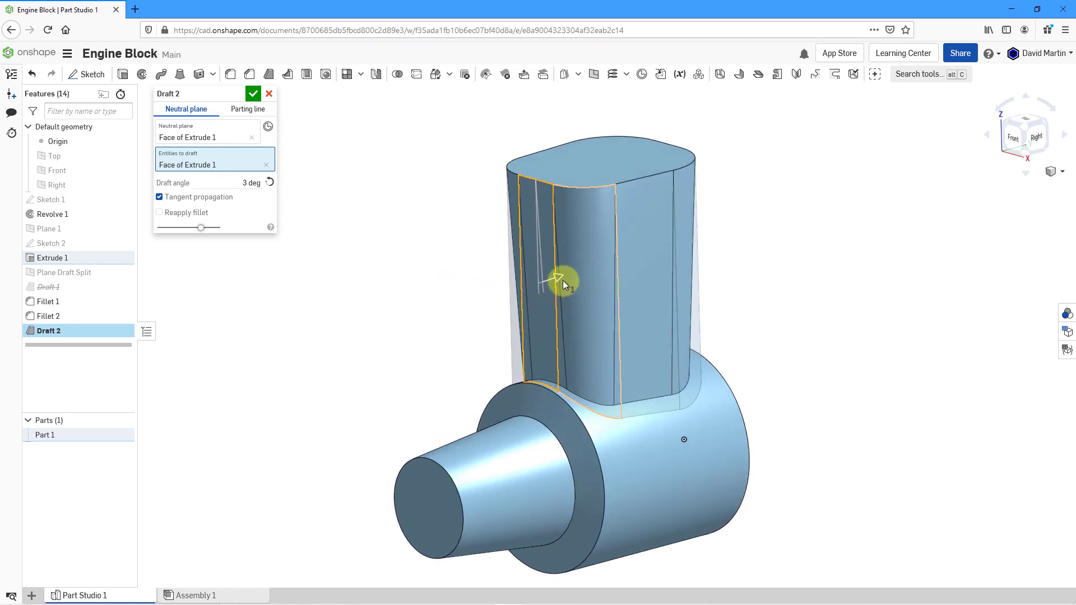
{"action": "left_click_drag", "start_coordinate": [560, 279], "coordinate": [530, 278]}
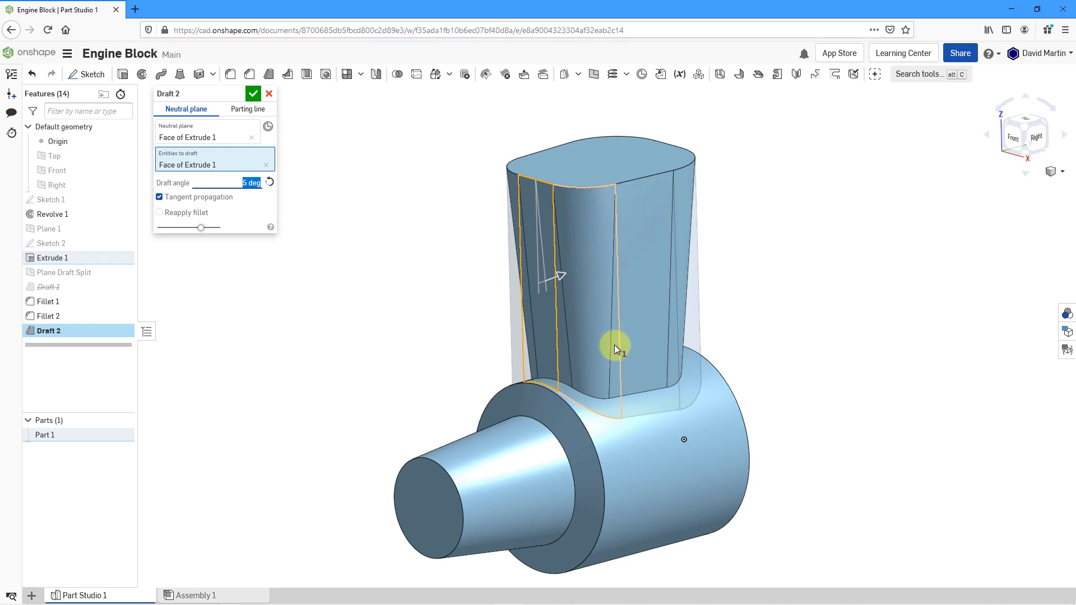
{"action": "scroll", "coordinate": [614, 345], "scroll_direction": "up", "scroll_amount": 2}
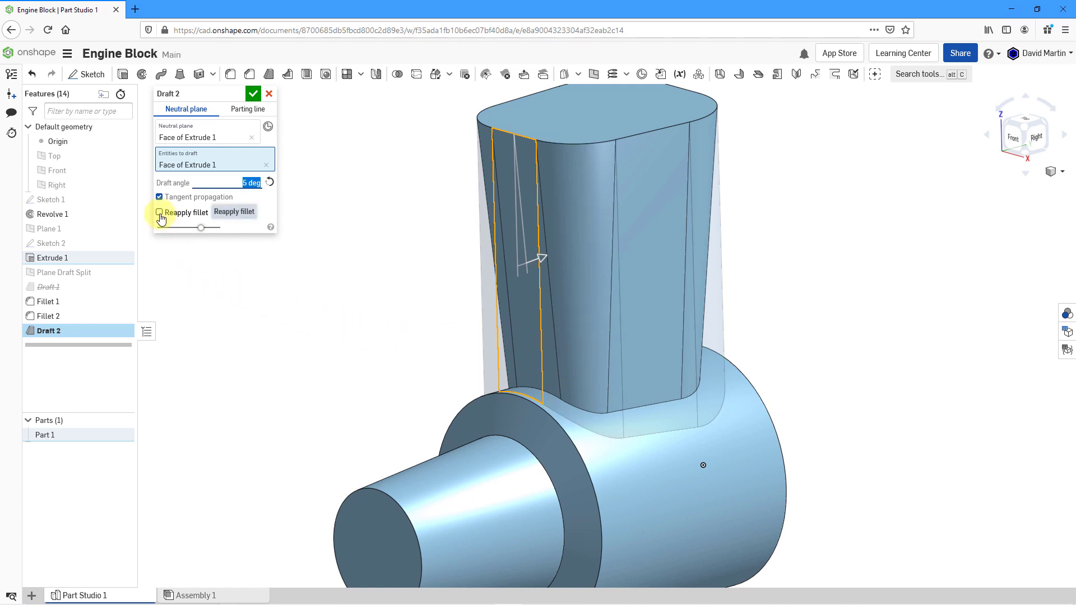
Compare previews with Reapply fillet on and off, leaving it off
{"action": "left_click", "coordinate": [160, 213]}
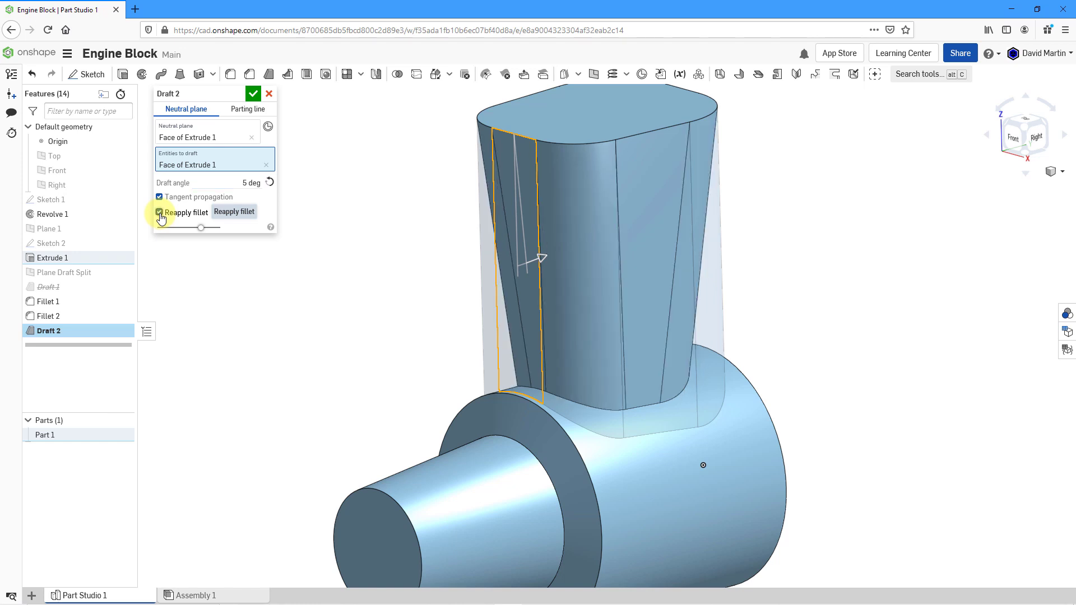
{"action": "left_click", "coordinate": [160, 213]}
{"action": "left_click", "coordinate": [159, 213]}
{"action": "left_click", "coordinate": [160, 213]}
{"action": "left_click", "coordinate": [159, 213]}
{"action": "left_click", "coordinate": [160, 212]}
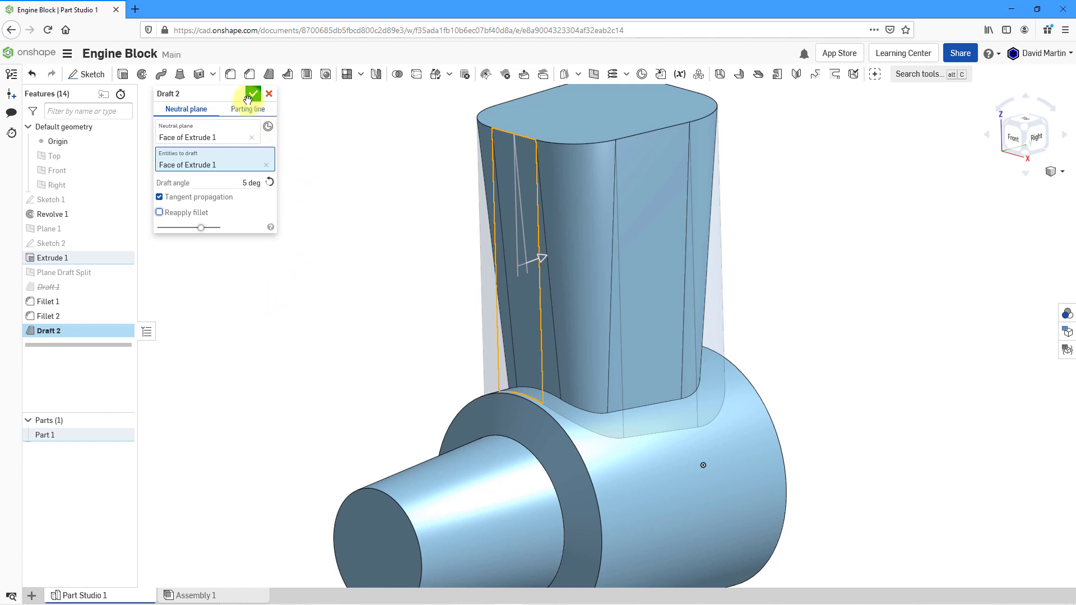
Confirm Draft 2 and inspect the tapered rounded tower
{"action": "left_click", "coordinate": [253, 96]}
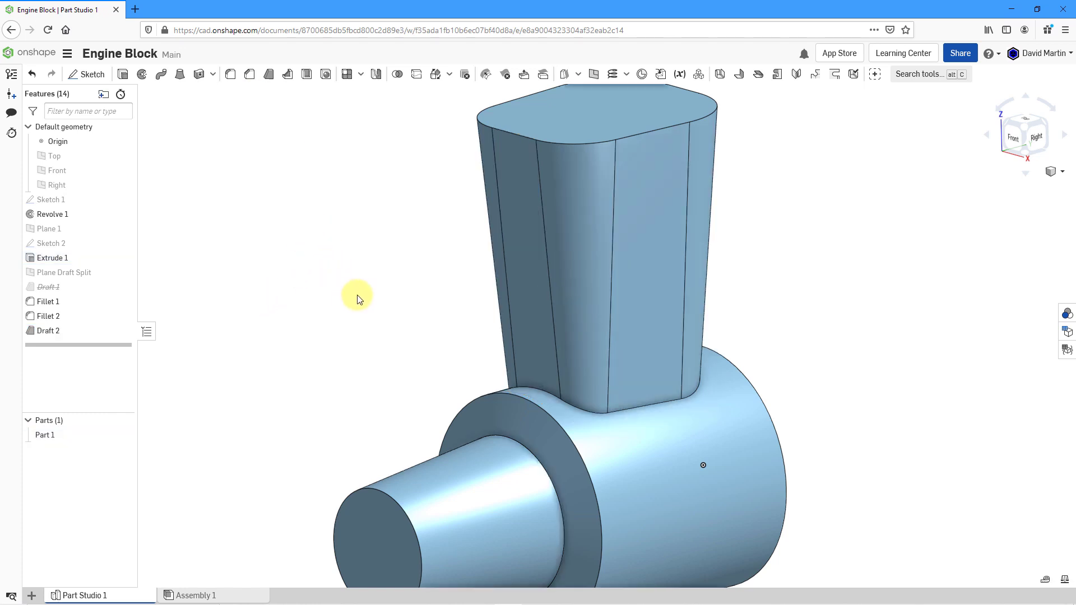
{"action": "middle_click_drag", "start_coordinate": [412, 281], "coordinate": [442, 327]}
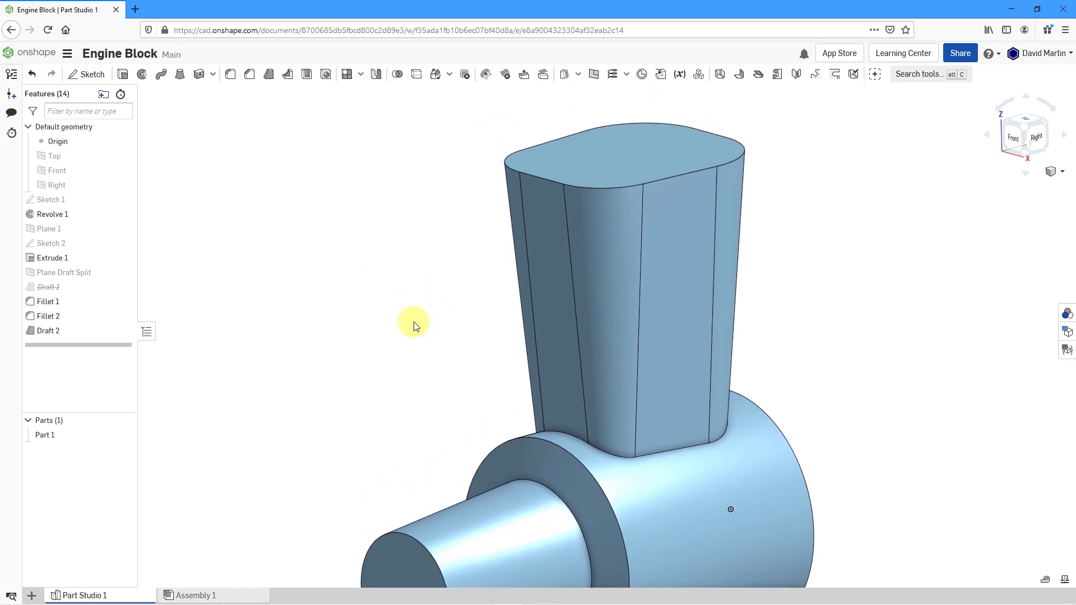
{"action": "right_click_drag", "start_coordinate": [421, 320], "coordinate": [415, 322]}
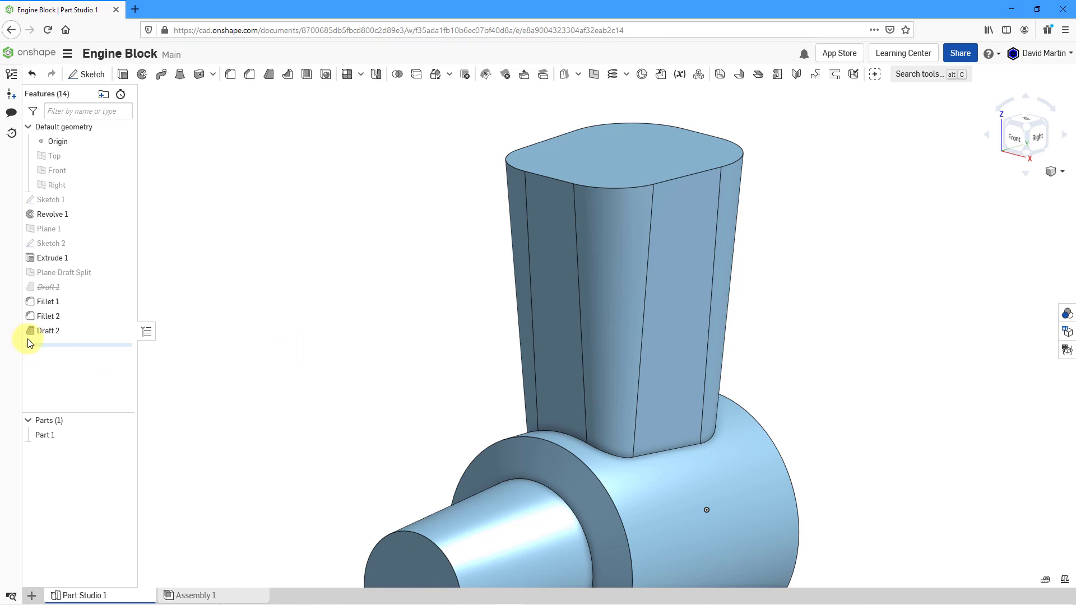
Suppress Draft 2 and show the Plane Draft Split plane
{"action": "left_click", "coordinate": [51, 334]}
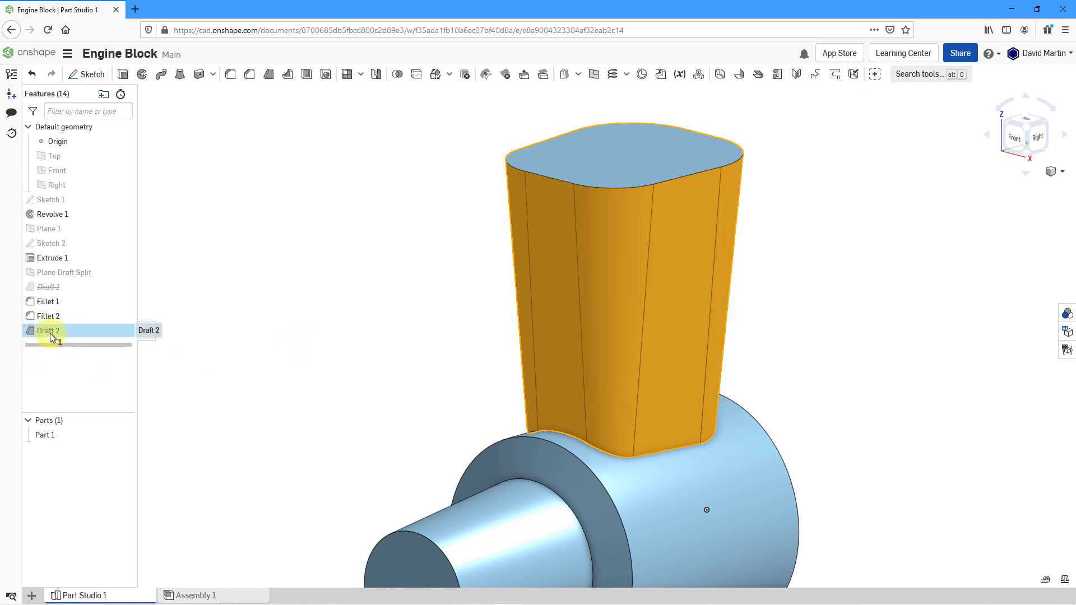
{"action": "right_click", "coordinate": [50, 333]}
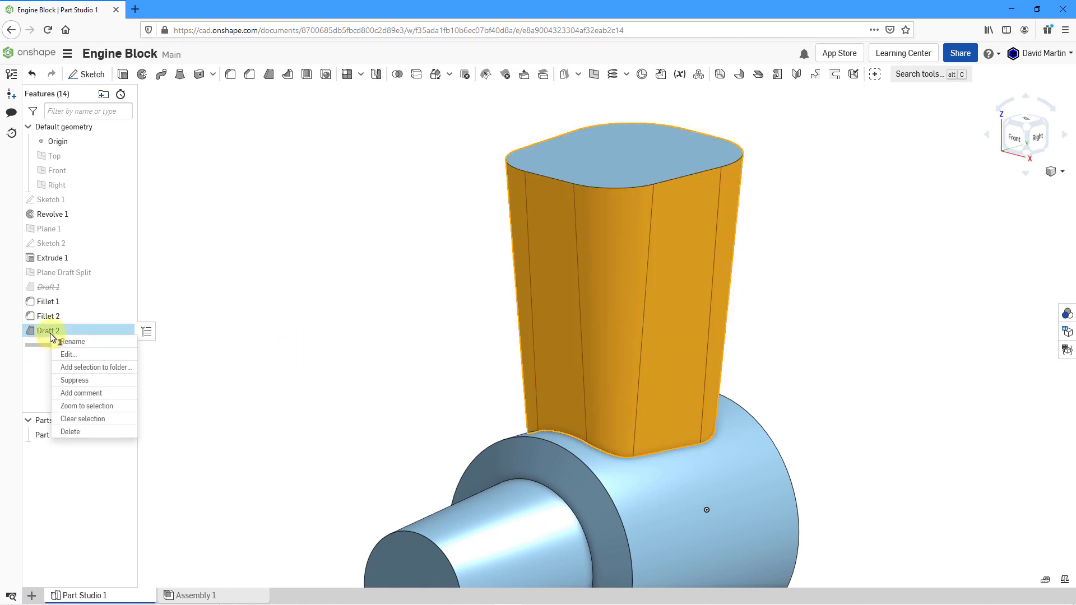
{"action": "left_click", "coordinate": [73, 380]}
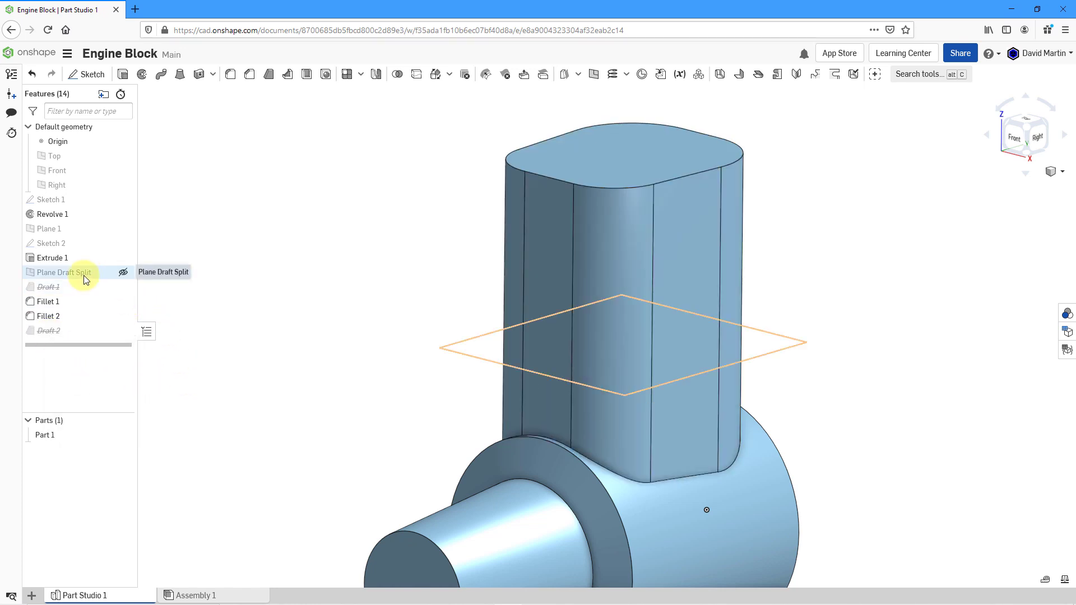
{"action": "left_click", "coordinate": [123, 272]}
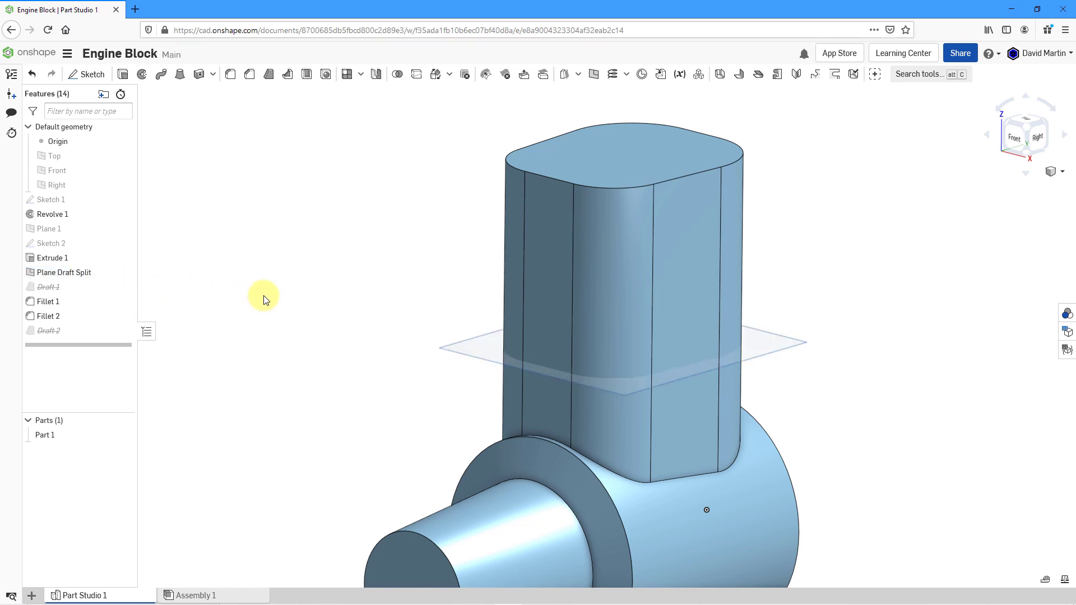
{"action": "right_click_drag", "start_coordinate": [359, 275], "coordinate": [368, 285]}
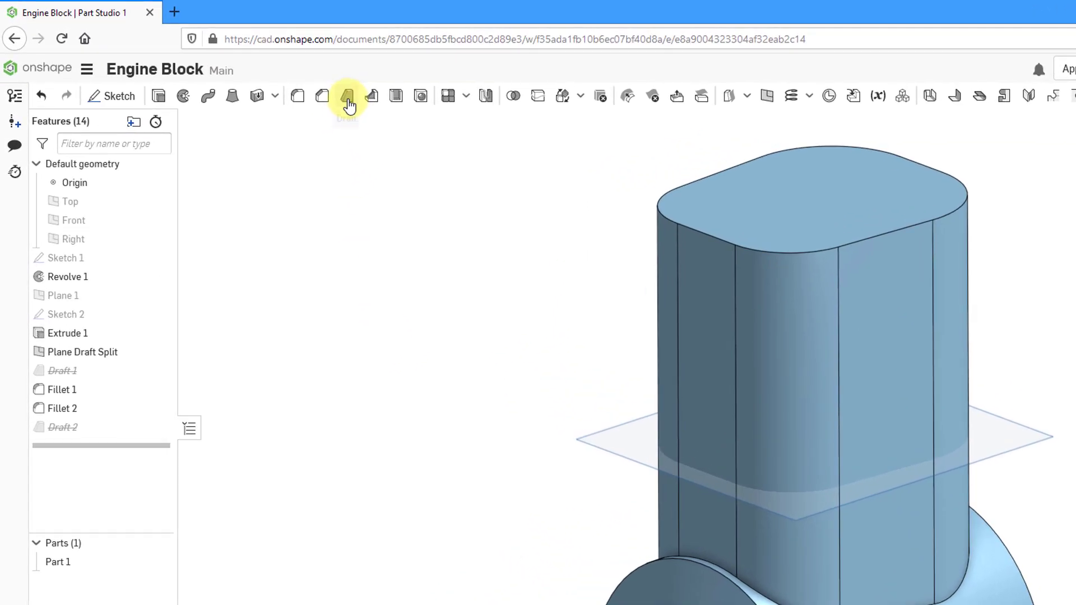
Open Draft 3 in Parting line mode with Extrude 1's top face as pull direction
{"action": "left_click", "coordinate": [275, 77]}
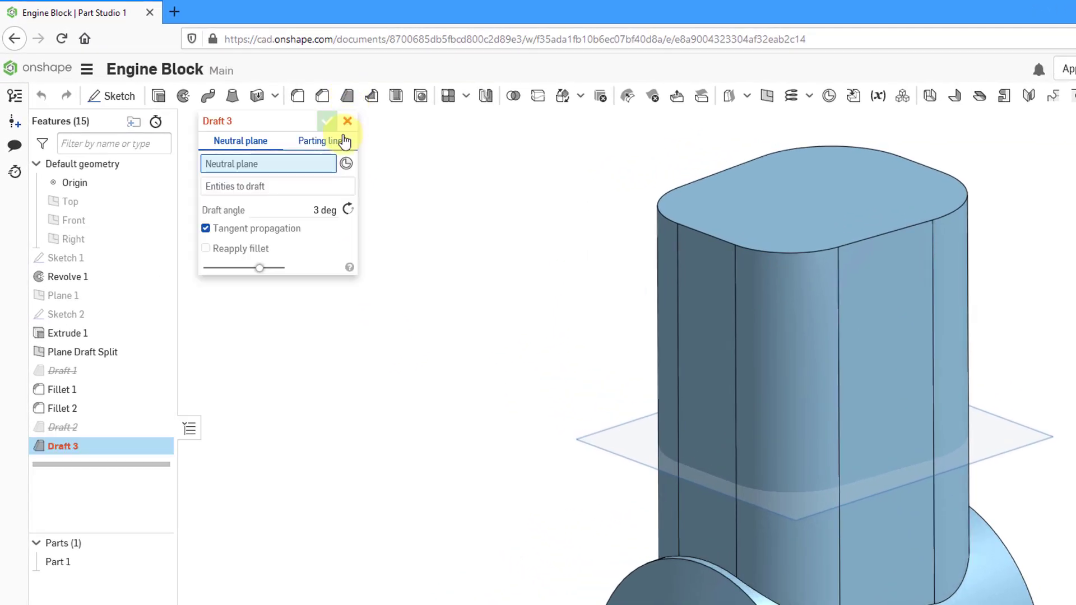
{"action": "left_click", "coordinate": [323, 144]}
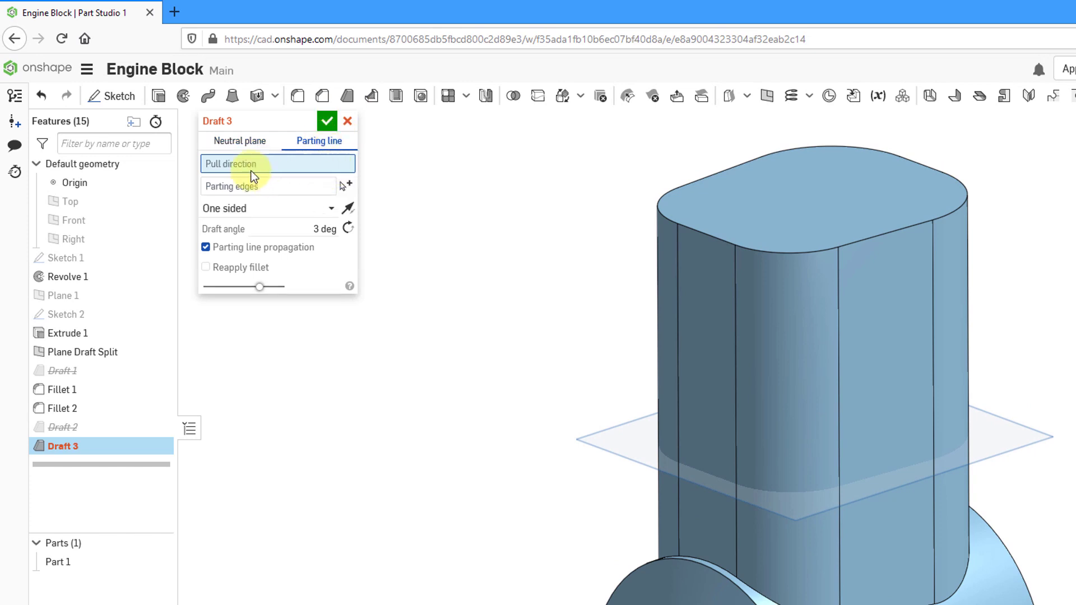
{"action": "left_click", "coordinate": [798, 207]}
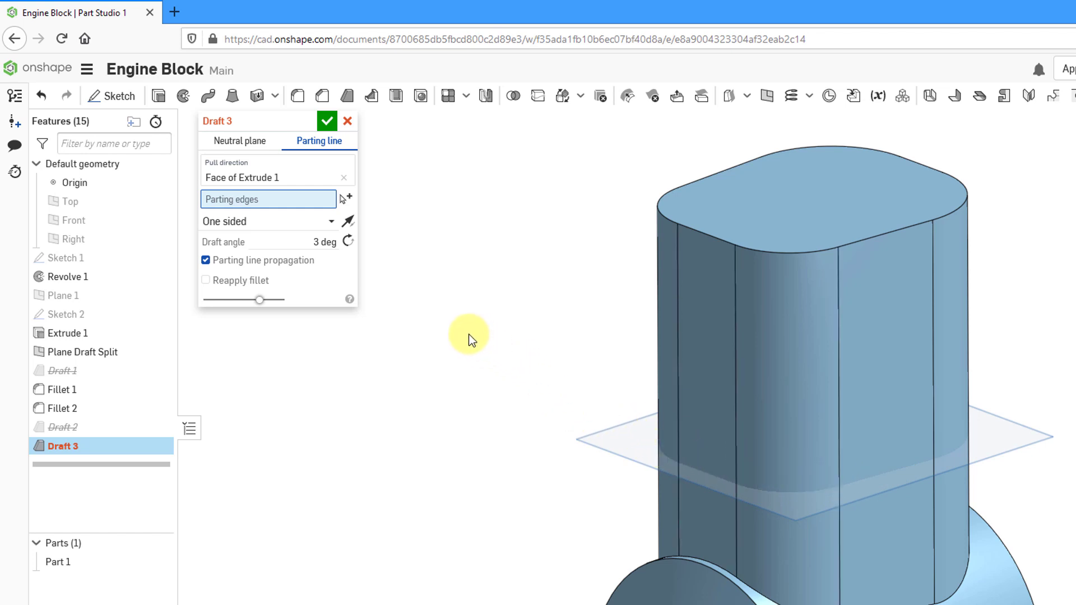
Cancel Draft 3 and start a Split feature in Face mode
{"action": "left_click", "coordinate": [348, 122]}
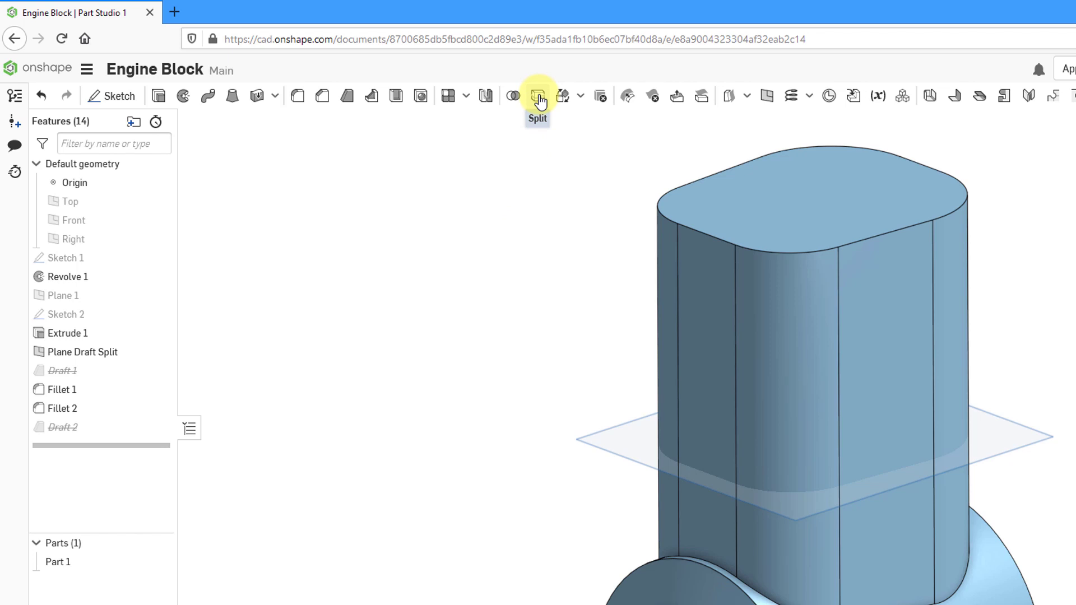
{"action": "mouse_move", "coordinate": [540, 101]}
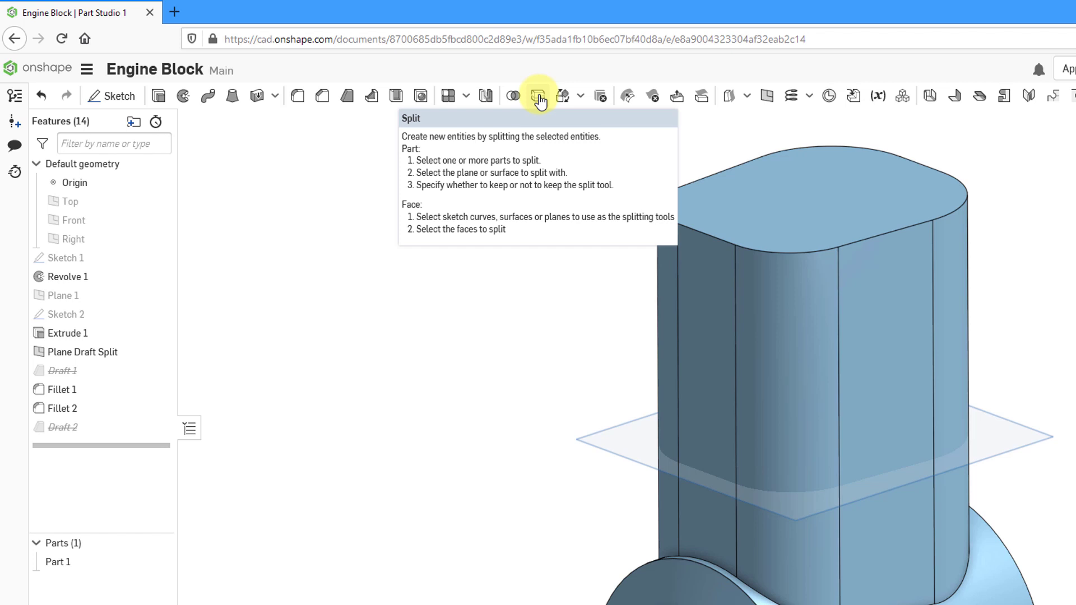
{"action": "left_click", "coordinate": [538, 96]}
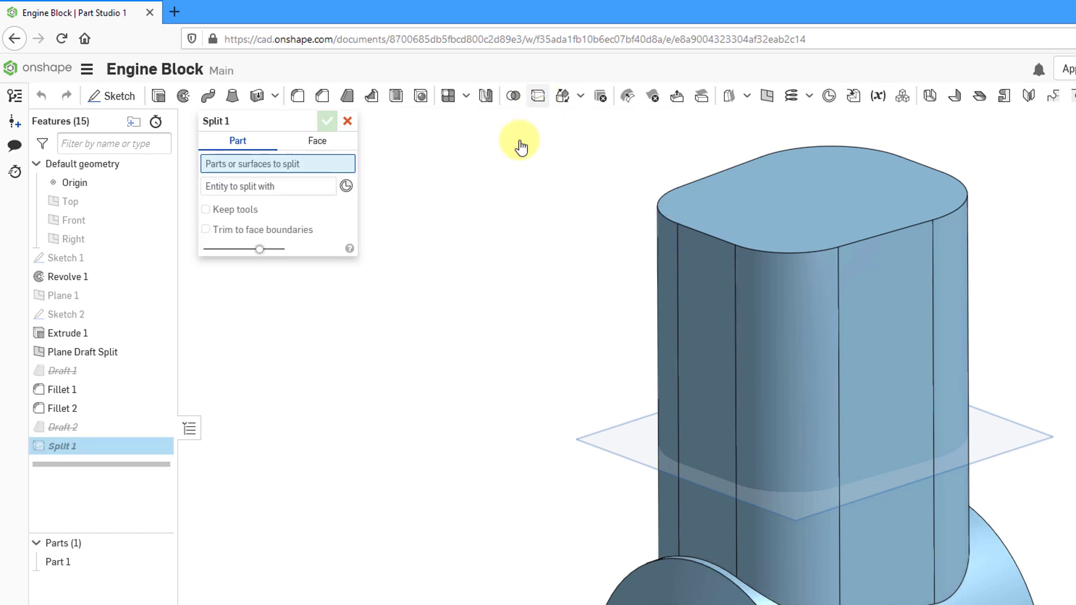
{"action": "left_click", "coordinate": [317, 143]}
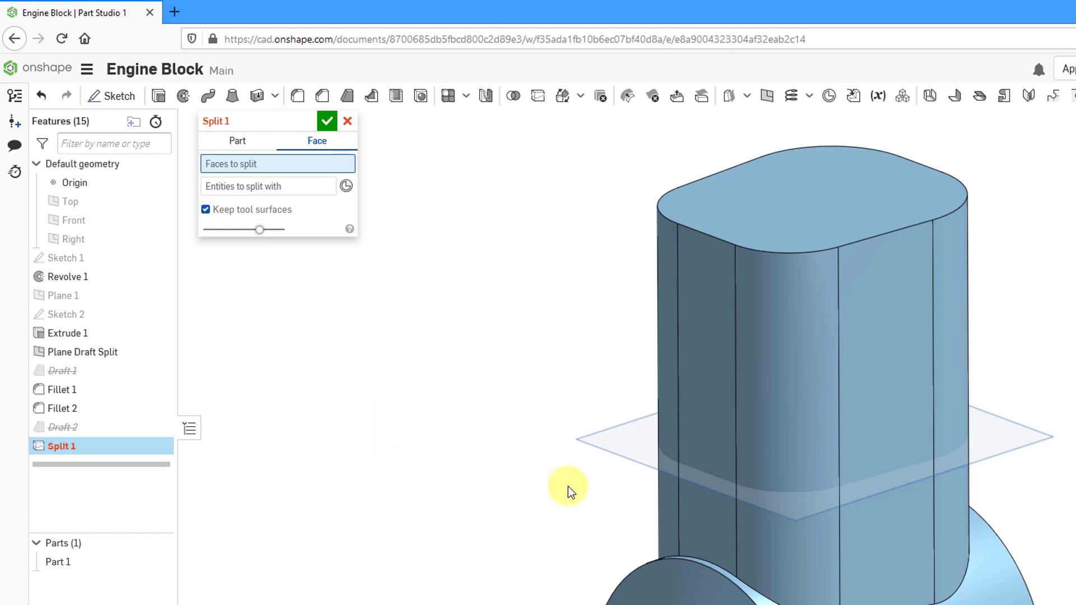
Select every Extrude 1 side face and both fillet faces as faces to split
{"action": "left_click", "coordinate": [694, 386]}
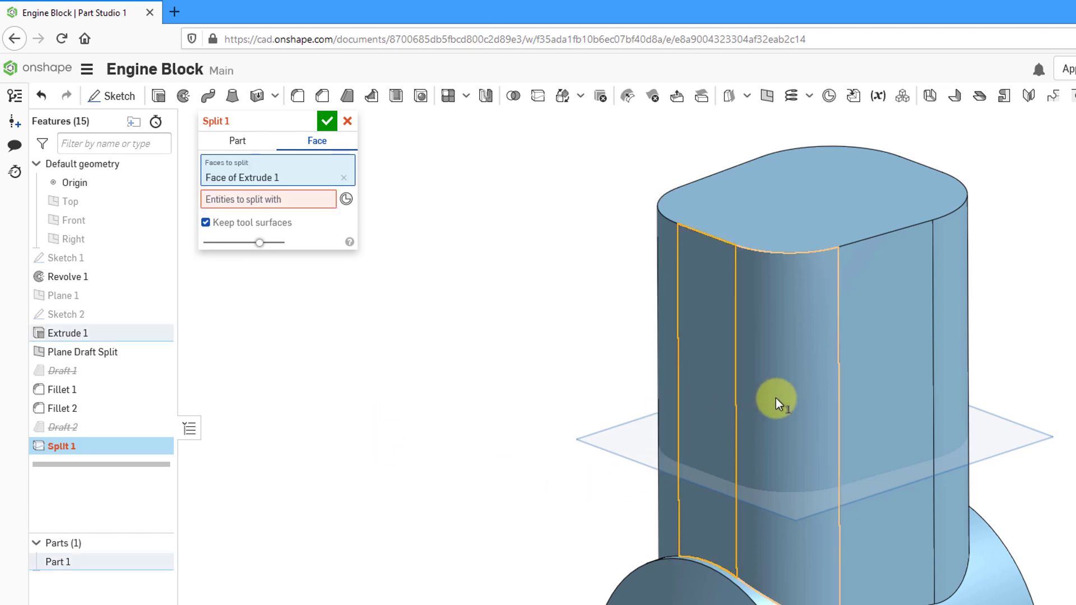
{"action": "left_click", "coordinate": [894, 380]}
{"action": "left_click", "coordinate": [959, 363]}
{"action": "left_click", "coordinate": [752, 378]}
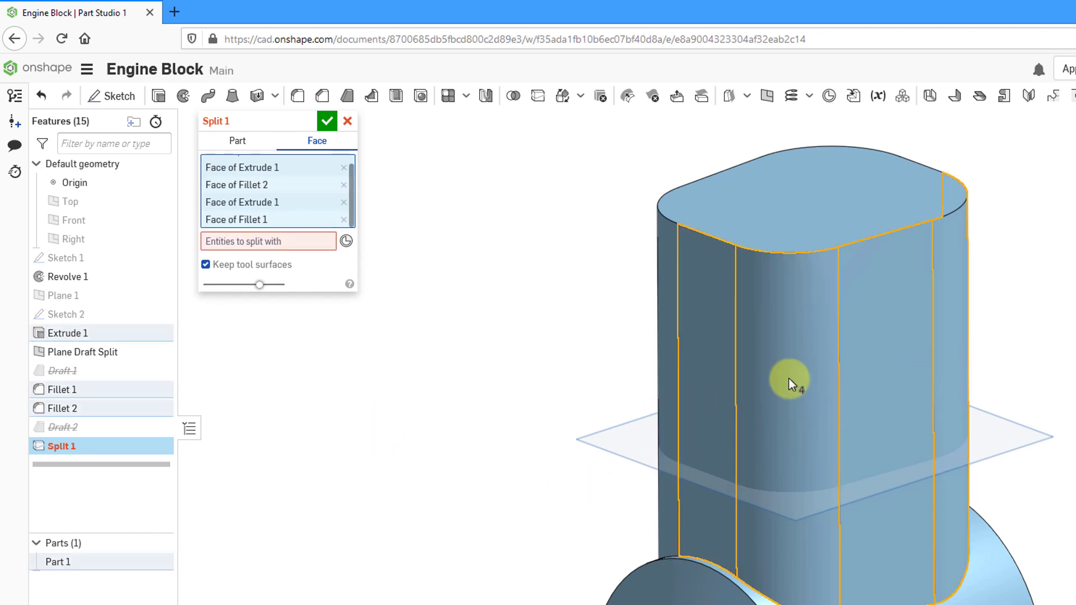
{"action": "right_click_drag", "start_coordinate": [751, 377], "coordinate": [864, 377]}
{"action": "left_click", "coordinate": [593, 369]}
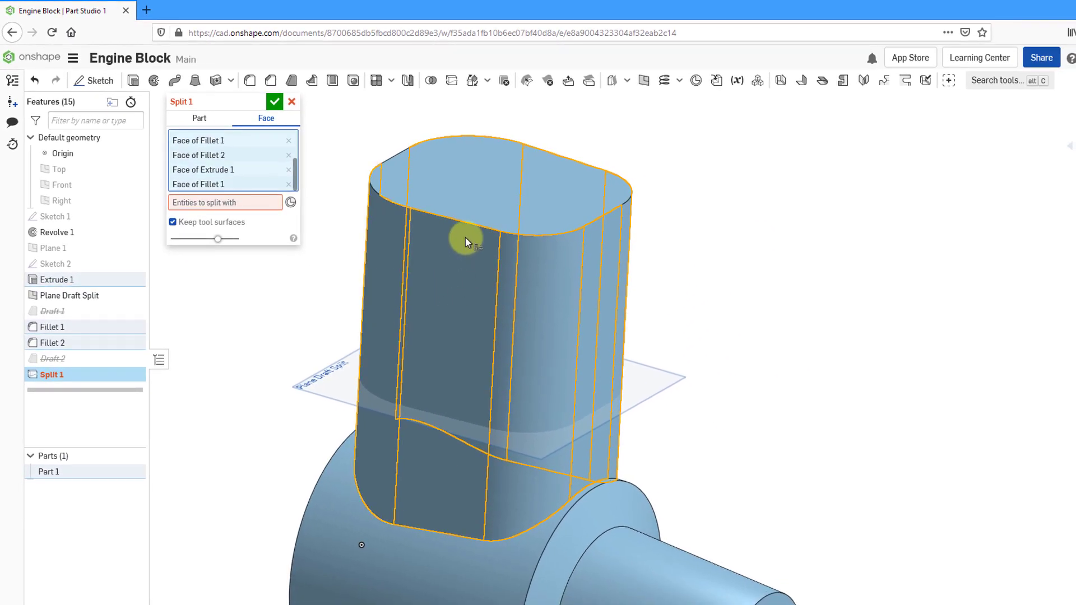
{"action": "right_click_drag", "start_coordinate": [465, 237], "coordinate": [288, 351]}
{"action": "left_click", "coordinate": [282, 348]}
{"action": "middle_click_drag", "start_coordinate": [598, 367], "coordinate": [709, 355]}
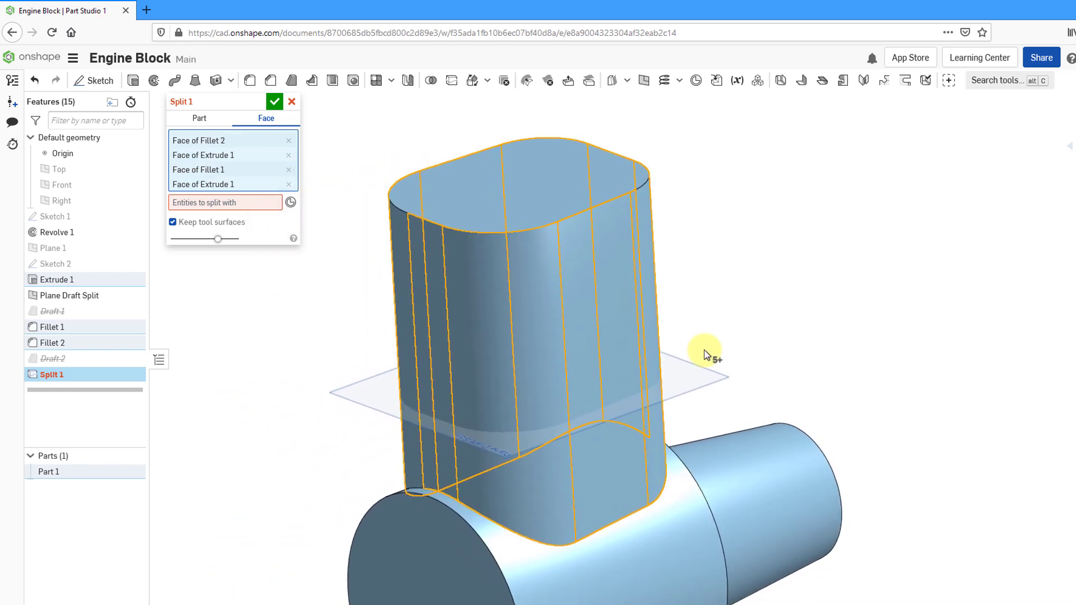
{"action": "right_click_drag", "start_coordinate": [664, 361], "coordinate": [693, 348]}
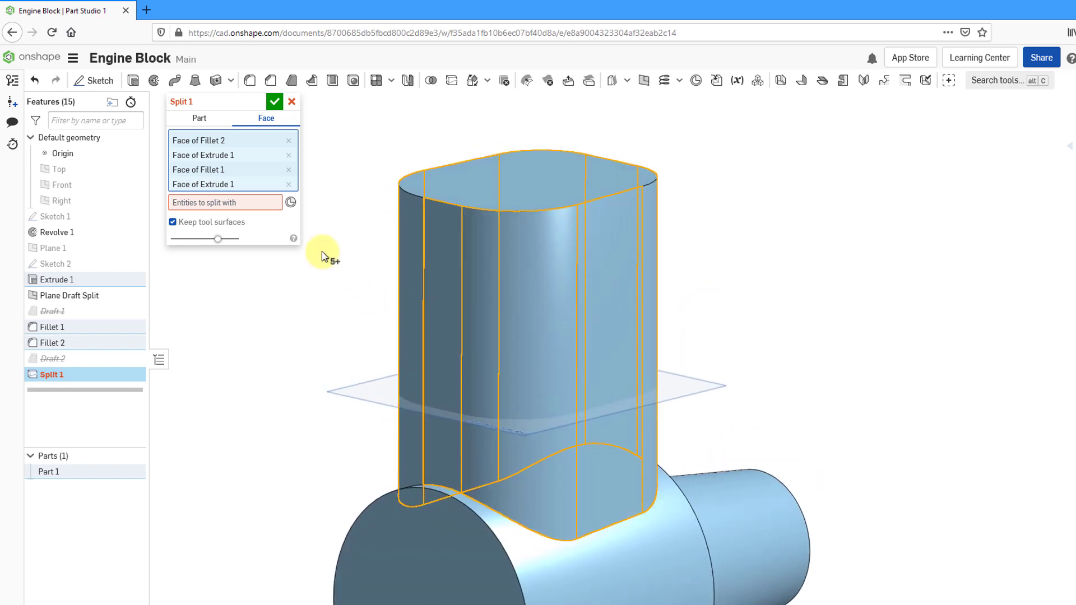
Use the Plane Draft Split plane as the splitting entity and confirm Split 1
{"action": "left_click", "coordinate": [225, 206]}
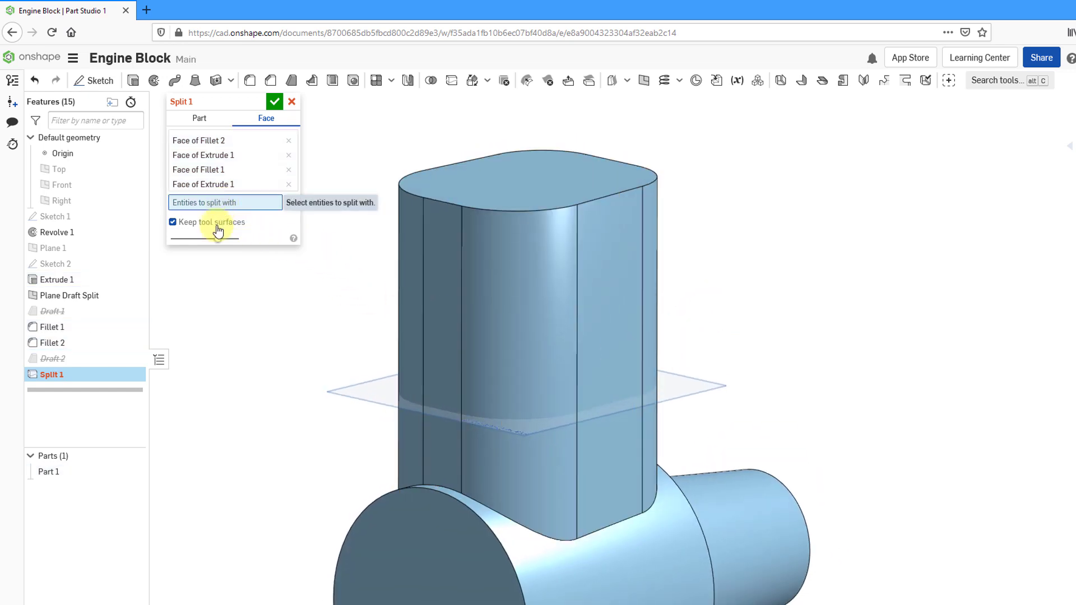
{"action": "left_click", "coordinate": [351, 401]}
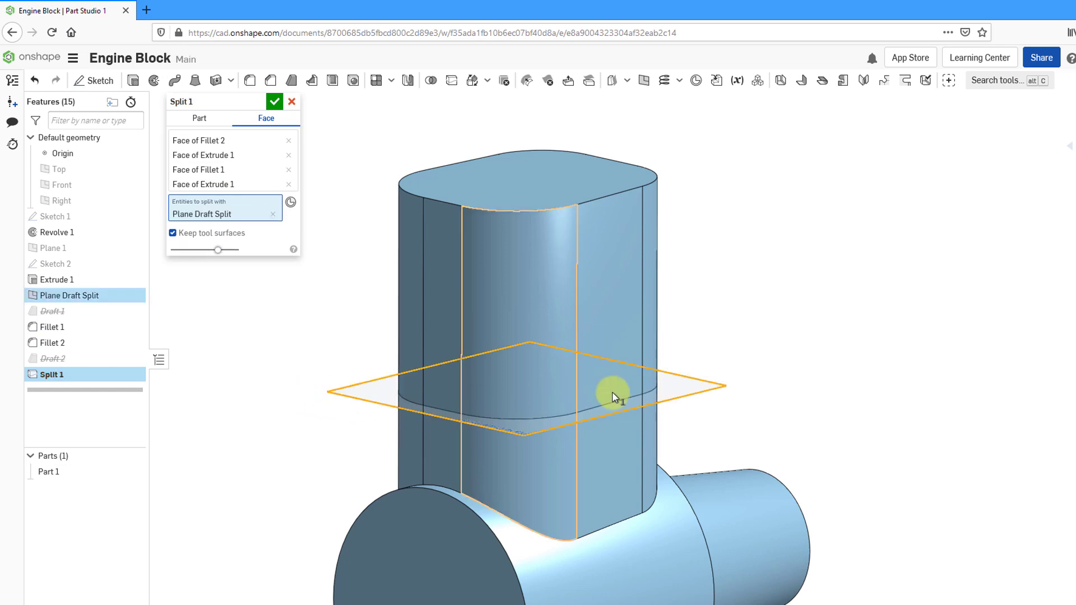
{"action": "right_click_drag", "start_coordinate": [742, 426], "coordinate": [546, 439]}
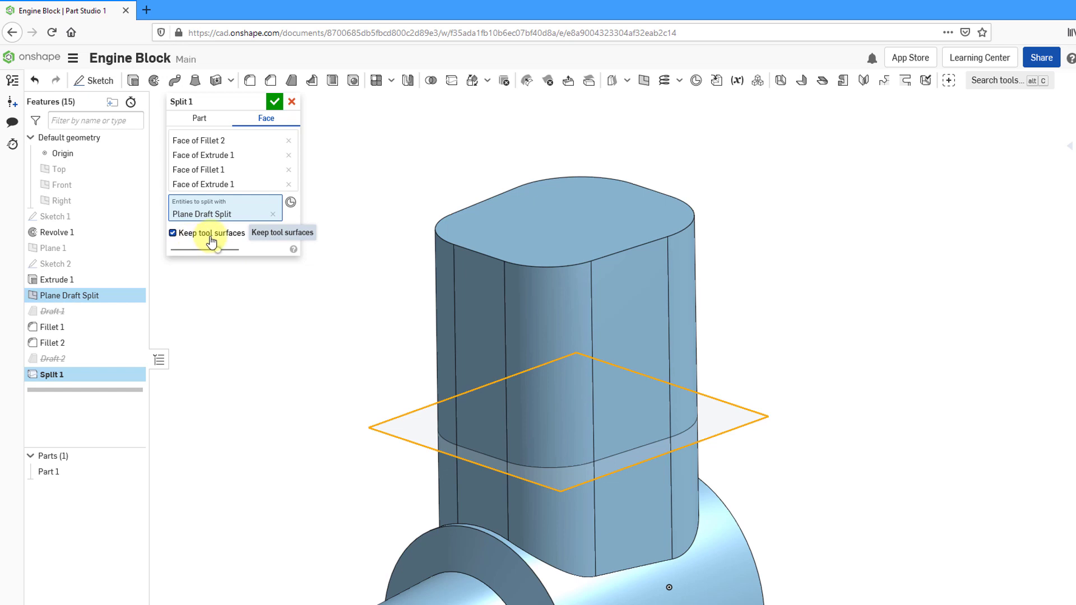
{"action": "left_click", "coordinate": [273, 102]}
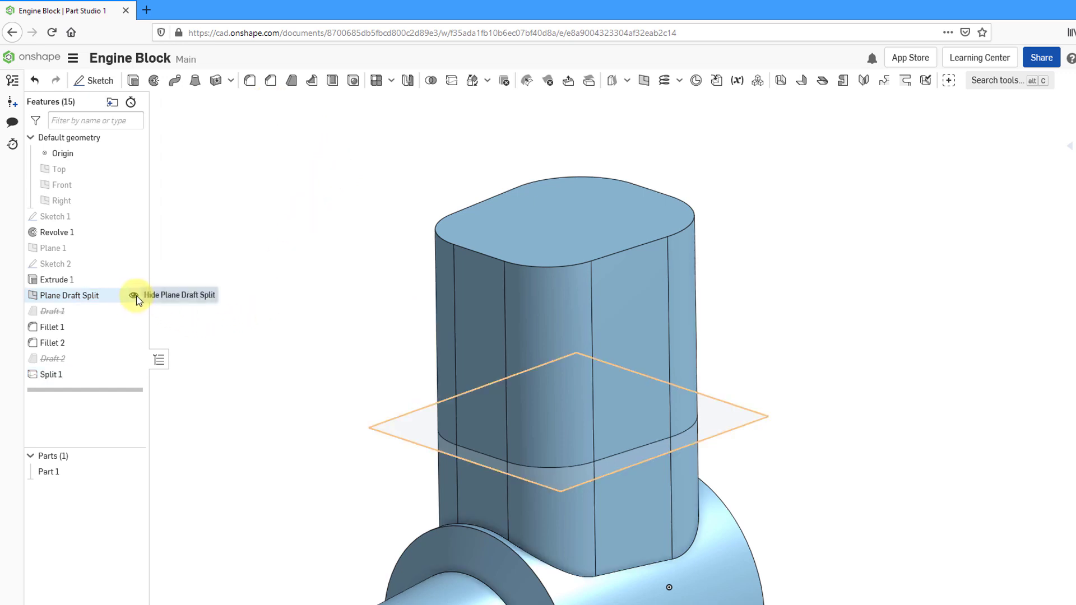
Hide the Plane Draft Split plane and recentre the view on the body
{"action": "left_click", "coordinate": [134, 296]}
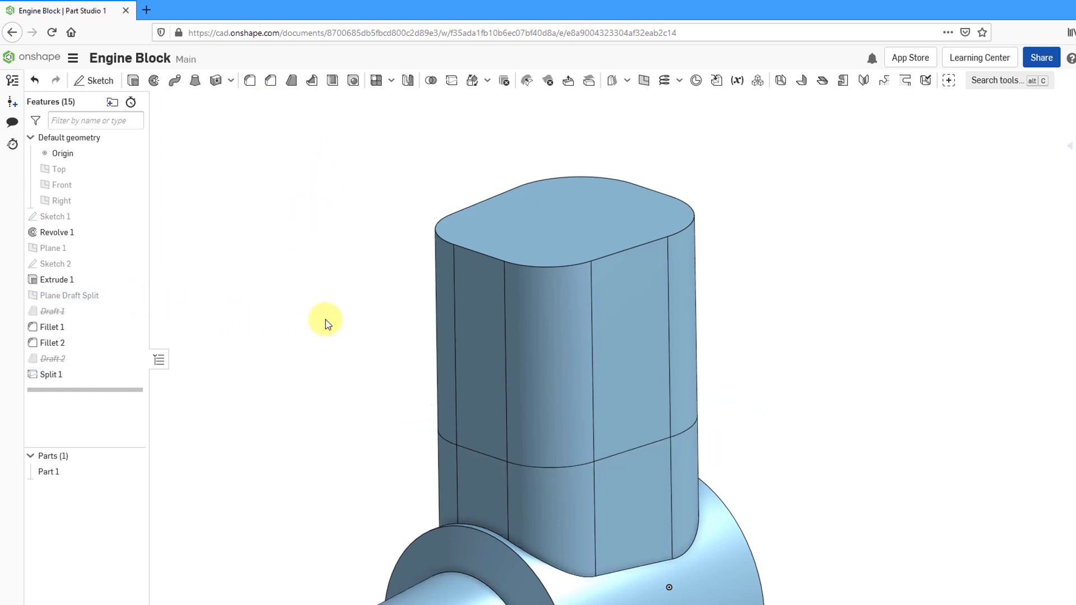
{"action": "middle_click_drag", "start_coordinate": [325, 320], "coordinate": [421, 277]}
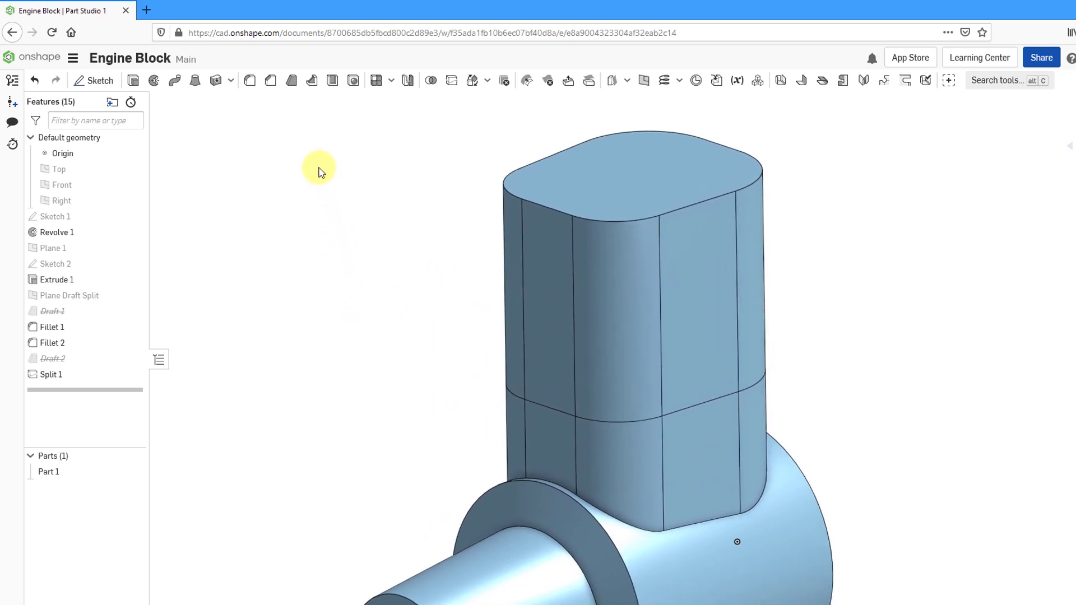
Start a new parting-line draft with the top face as pull direction
{"action": "left_click", "coordinate": [291, 83]}
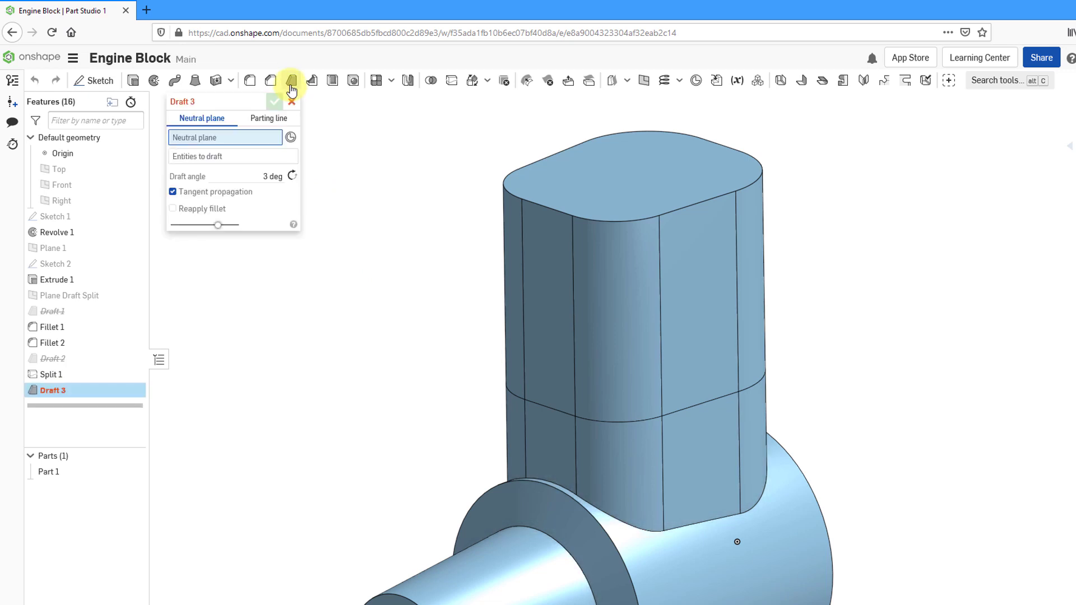
{"action": "left_click", "coordinate": [270, 119]}
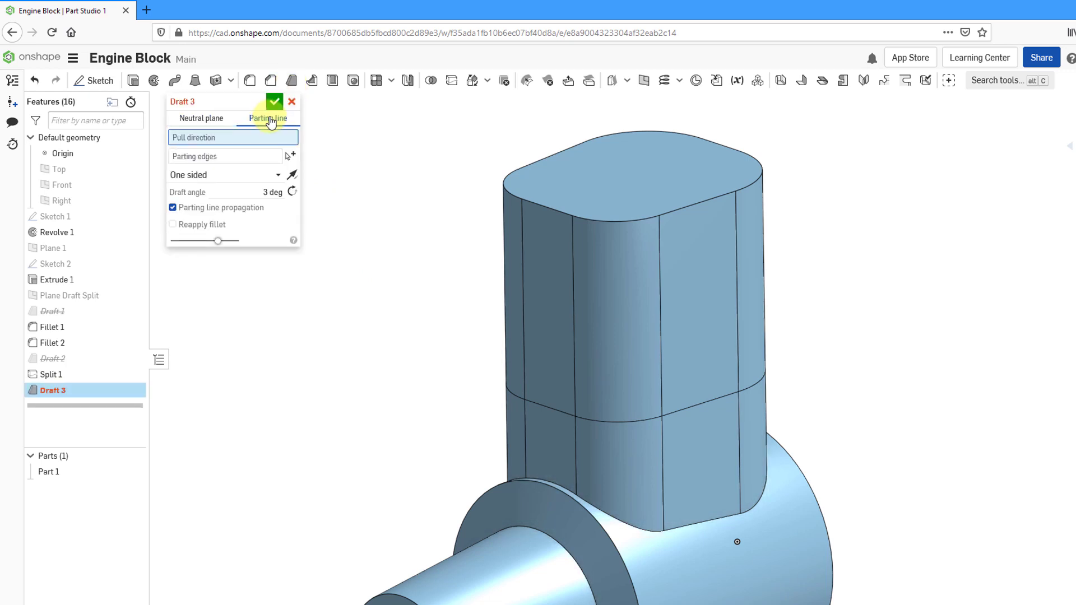
{"action": "left_click", "coordinate": [619, 177]}
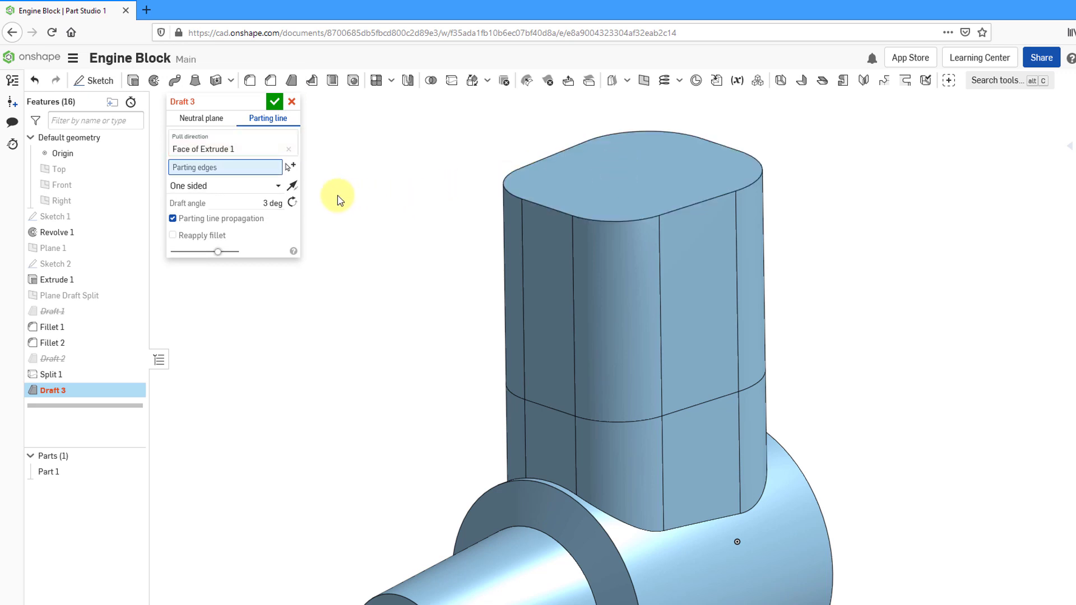
Pick the Split 1 edges all around the tower to close the parting-line loop
{"action": "left_click", "coordinate": [546, 408]}
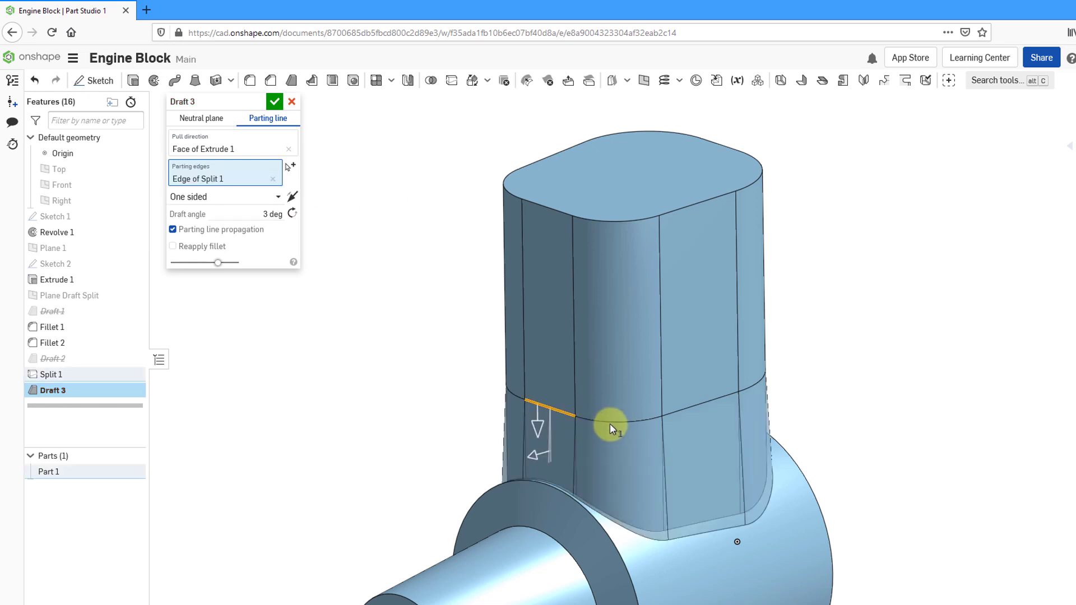
{"action": "left_click", "coordinate": [609, 424]}
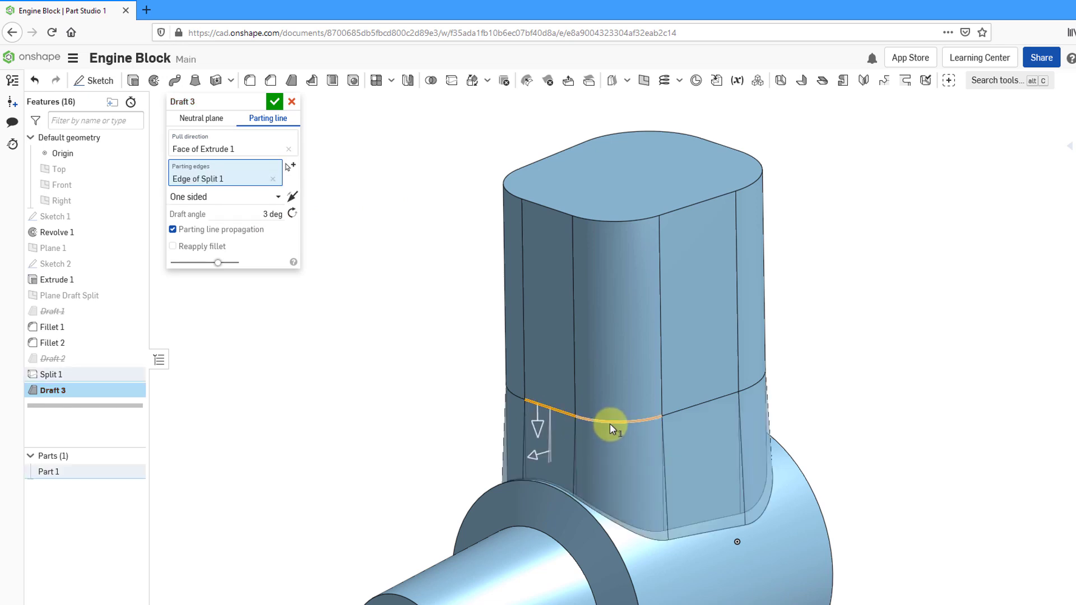
{"action": "left_click", "coordinate": [757, 387]}
{"action": "left_click", "coordinate": [503, 415]}
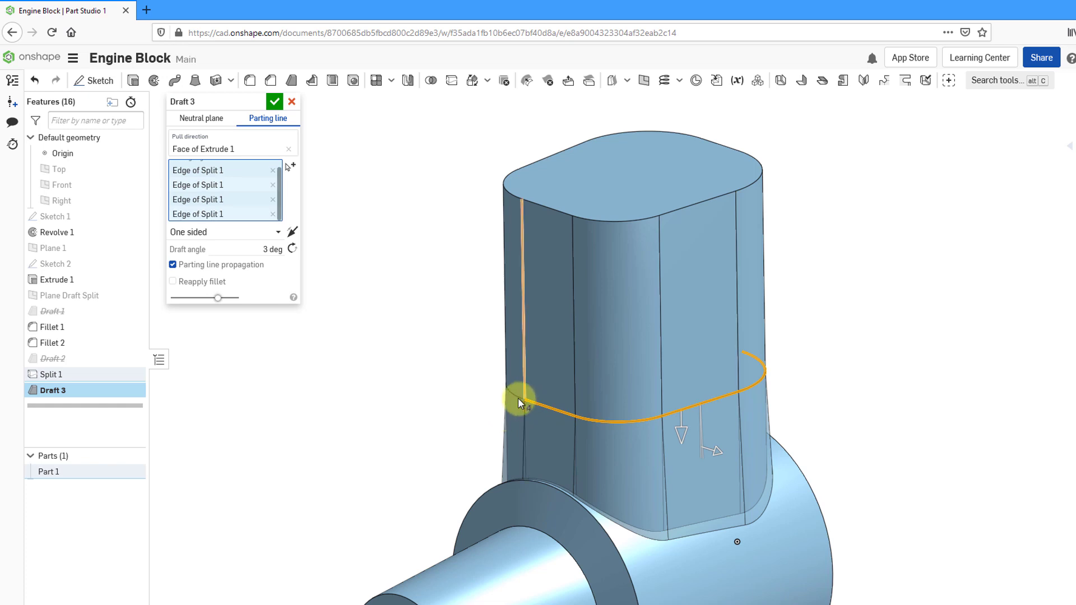
{"action": "right_click_drag", "start_coordinate": [560, 378], "coordinate": [667, 389]}
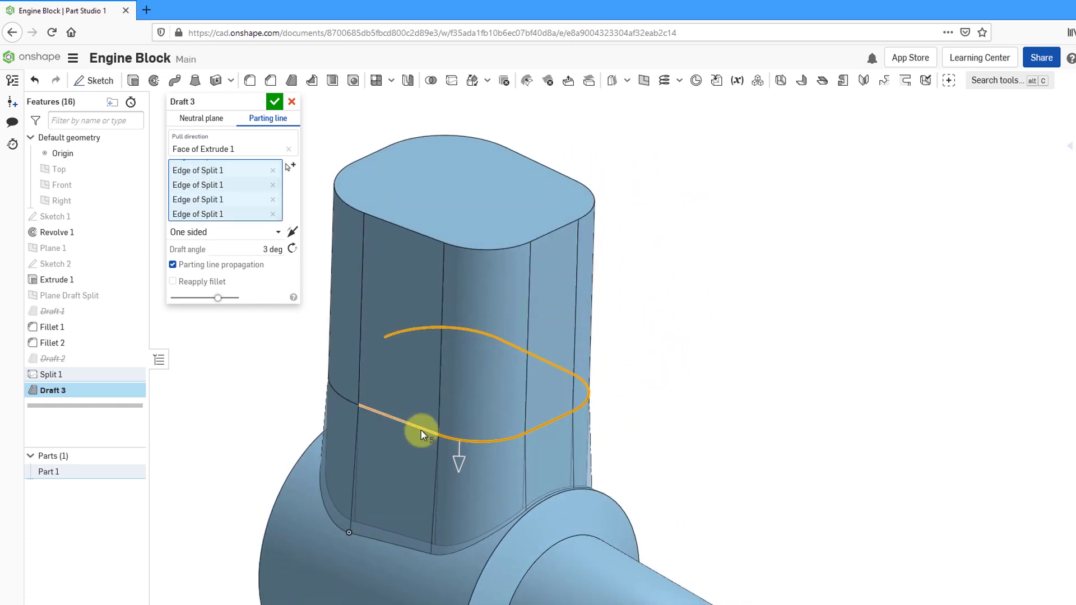
{"action": "left_click", "coordinate": [420, 430]}
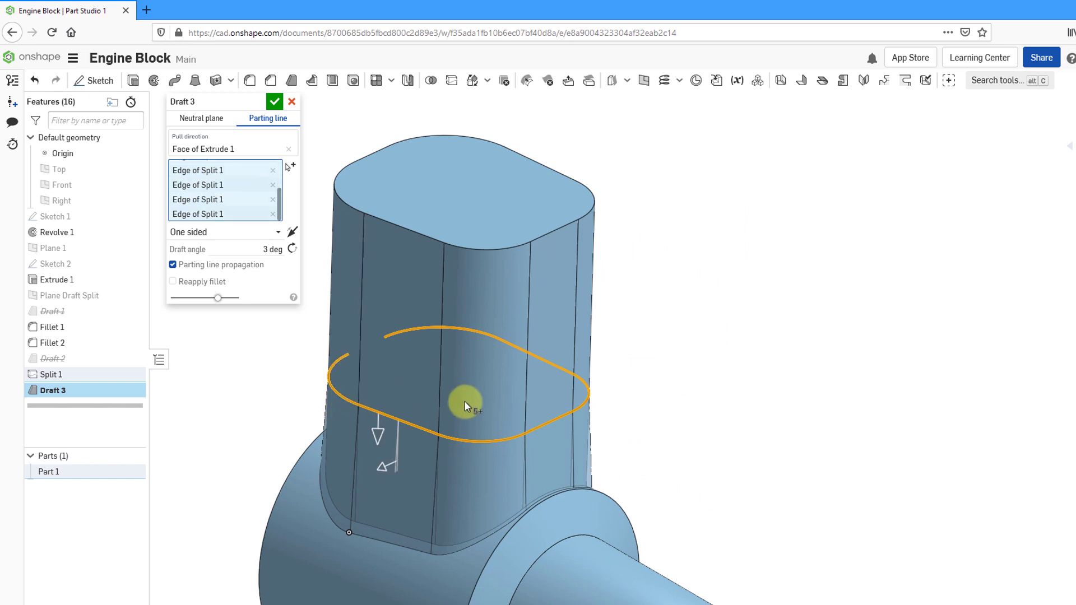
{"action": "right_click_drag", "start_coordinate": [372, 355], "coordinate": [566, 331]}
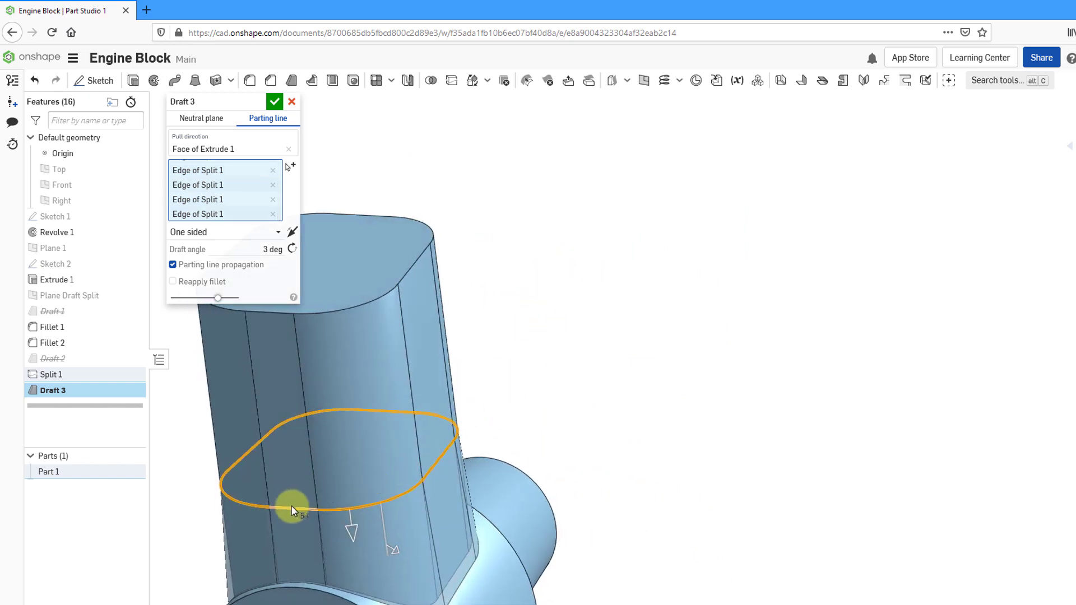
{"action": "right_click_drag", "start_coordinate": [495, 435], "coordinate": [412, 377]}
Flip the draft direction upward and set the draft angle to 10 deg
{"action": "middle_click_drag", "start_coordinate": [540, 396], "coordinate": [629, 332]}
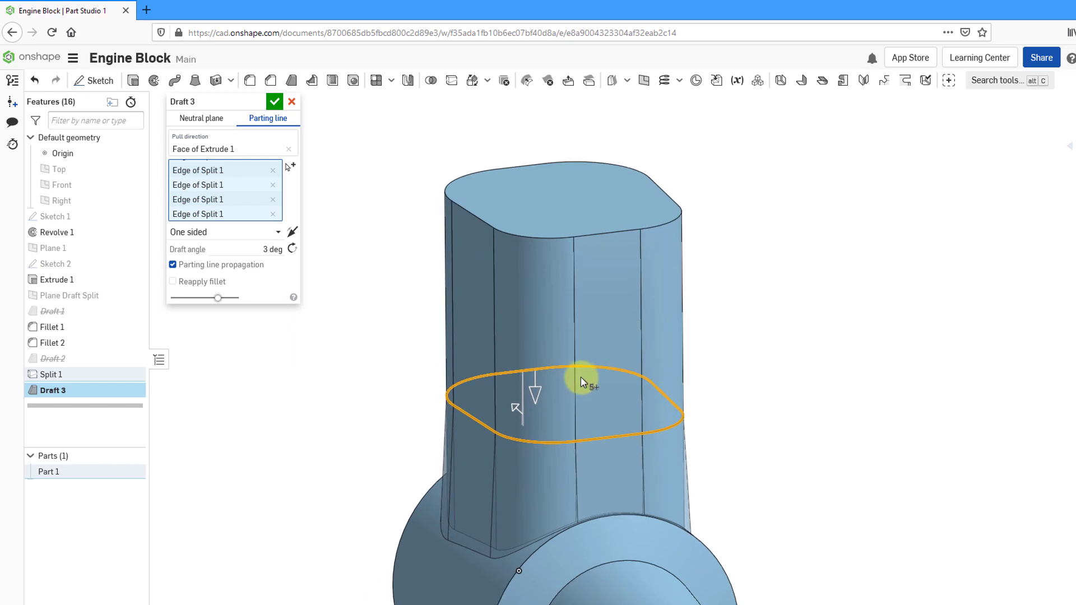
{"action": "mouse_move", "coordinate": [580, 375]}
{"action": "right_mouse_down"}
{"action": "mouse_move", "coordinate": [615, 372]}
{"action": "mouse_move", "coordinate": [588, 377]}
{"action": "right_mouse_up"}
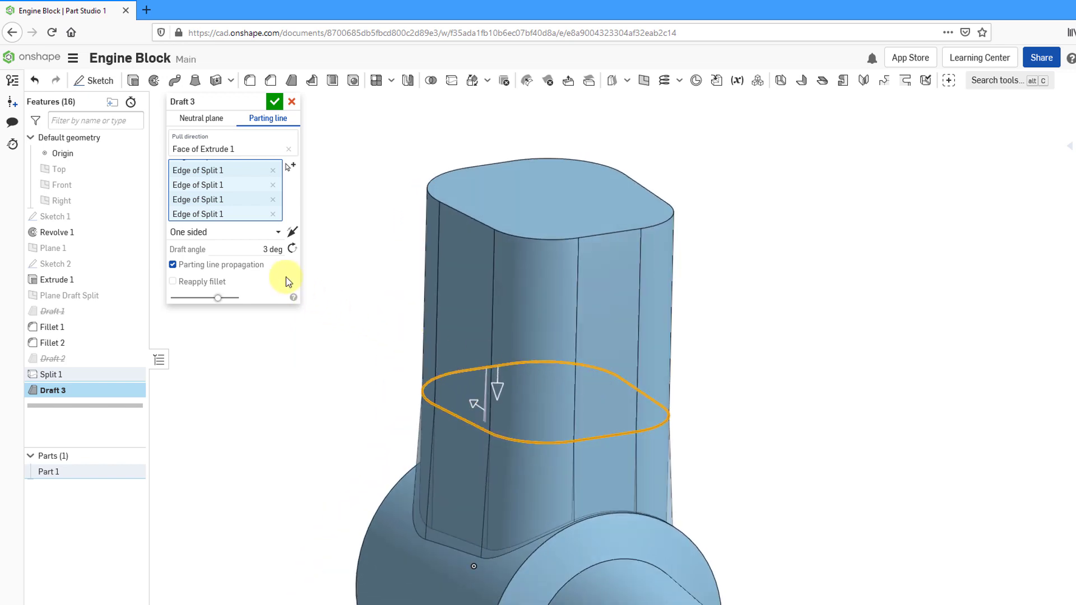
{"action": "left_click", "coordinate": [502, 383]}
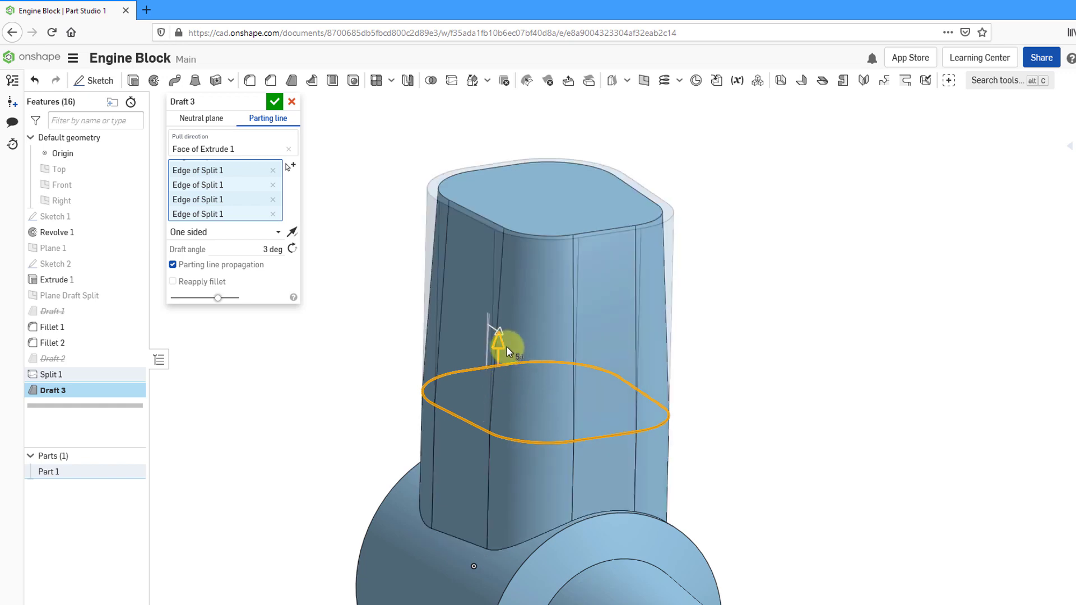
{"action": "left_click", "coordinate": [503, 330]}
{"action": "type", "text": "10"}
{"action": "key", "text": "Return"}
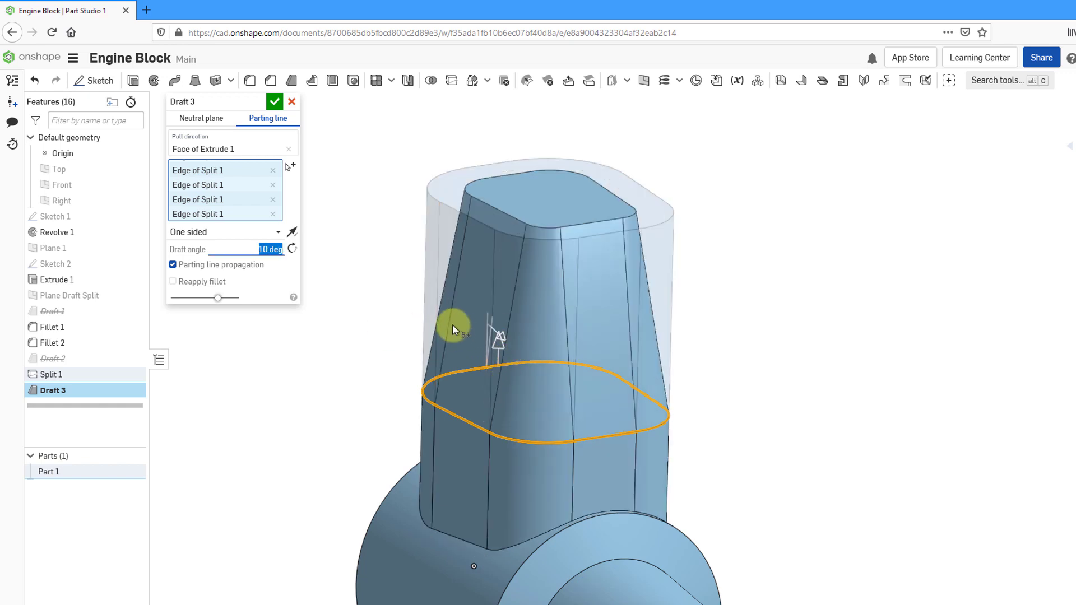
Compare drafting each side of the parting line, then try a 3 deg draft angle
{"action": "right_click_drag", "start_coordinate": [452, 319], "coordinate": [476, 327]}
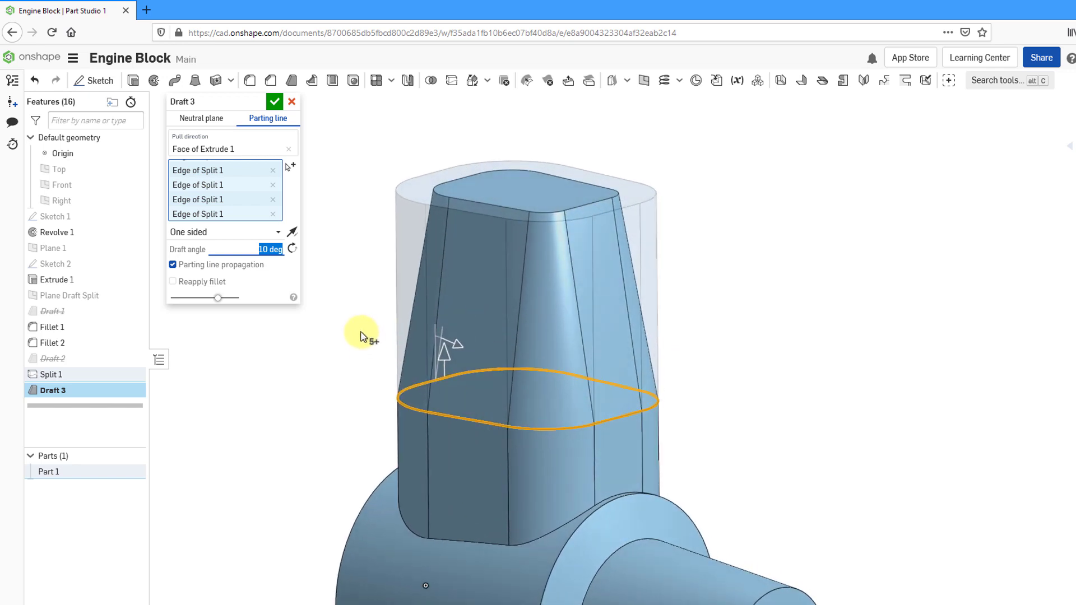
{"action": "left_click", "coordinate": [292, 232]}
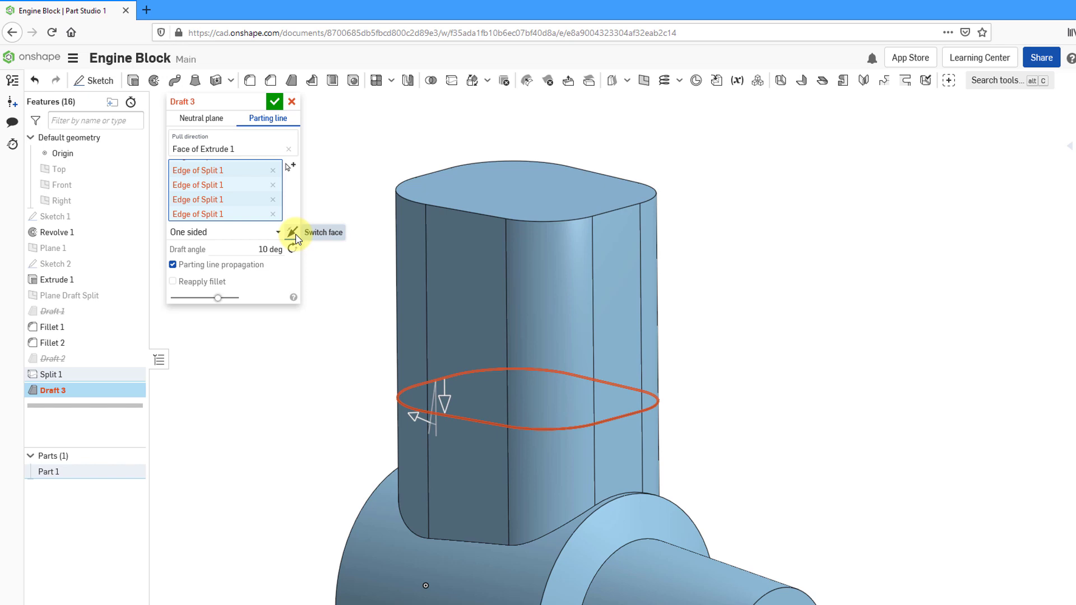
{"action": "left_click", "coordinate": [294, 234]}
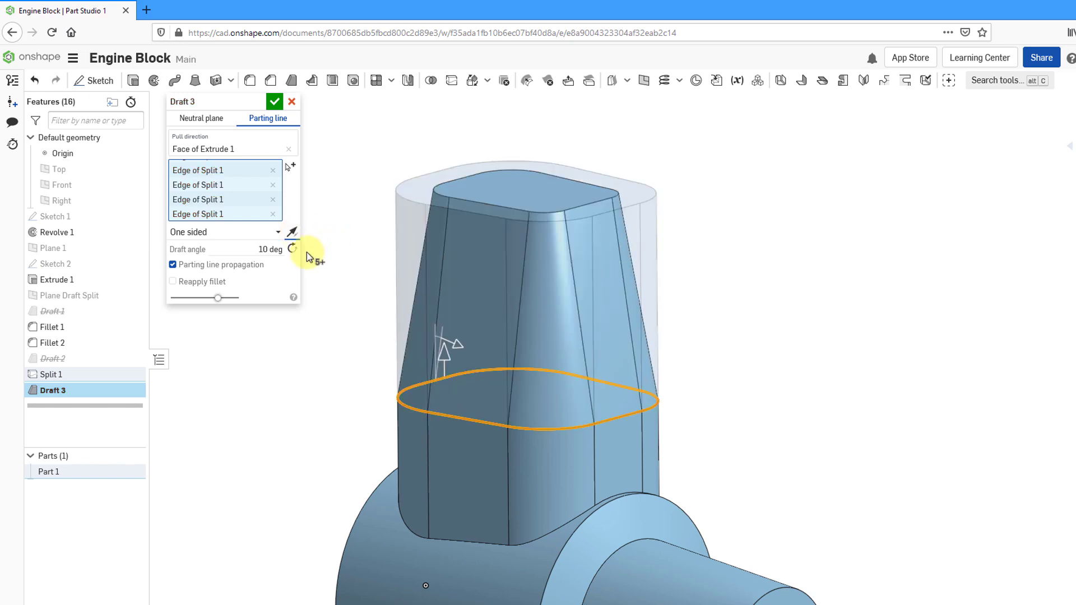
{"action": "left_click", "coordinate": [261, 254]}
{"action": "double_click", "coordinate": [261, 254]}
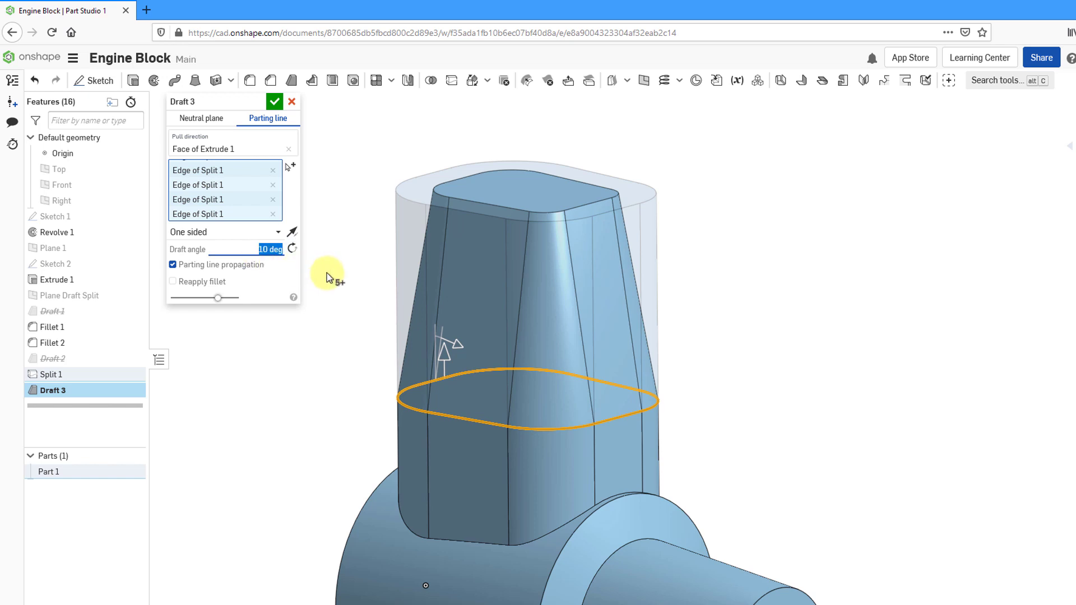
{"action": "type", "text": "3"}
{"action": "key", "text": "Return"}
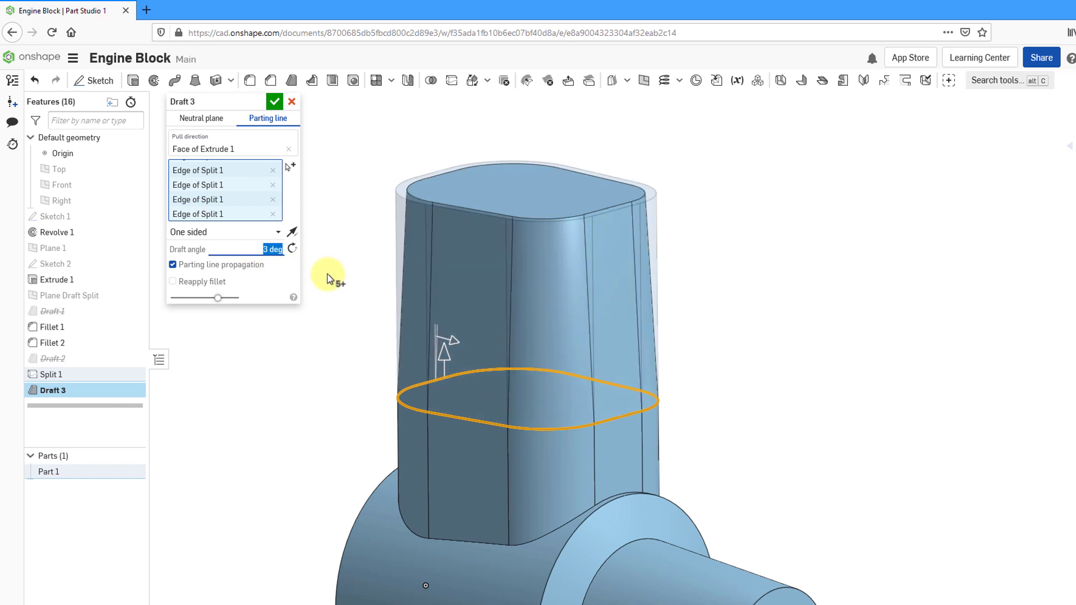
Draft the faces below the parting line with reversed taper at 10 deg
{"action": "left_click", "coordinate": [292, 232]}
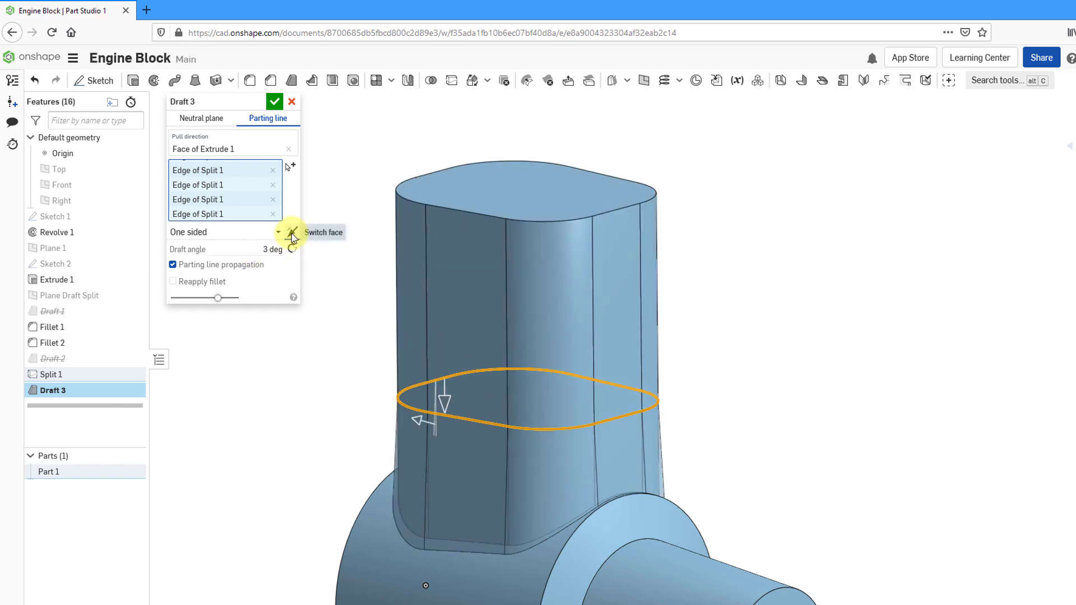
{"action": "left_click", "coordinate": [419, 421]}
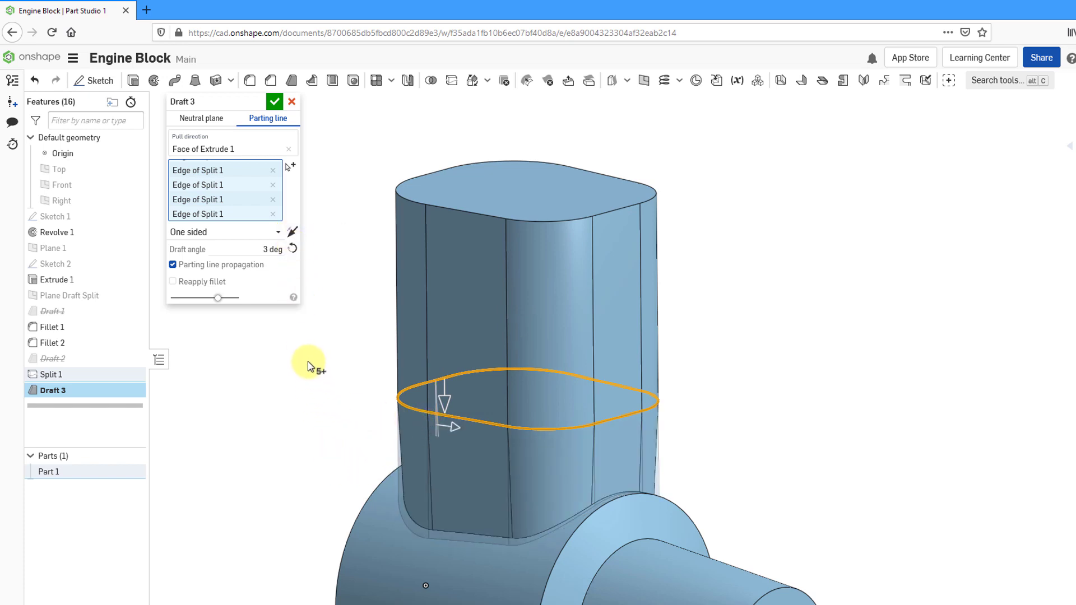
{"action": "left_click", "coordinate": [265, 253]}
{"action": "type", "text": "10"}
{"action": "key", "text": "Return"}
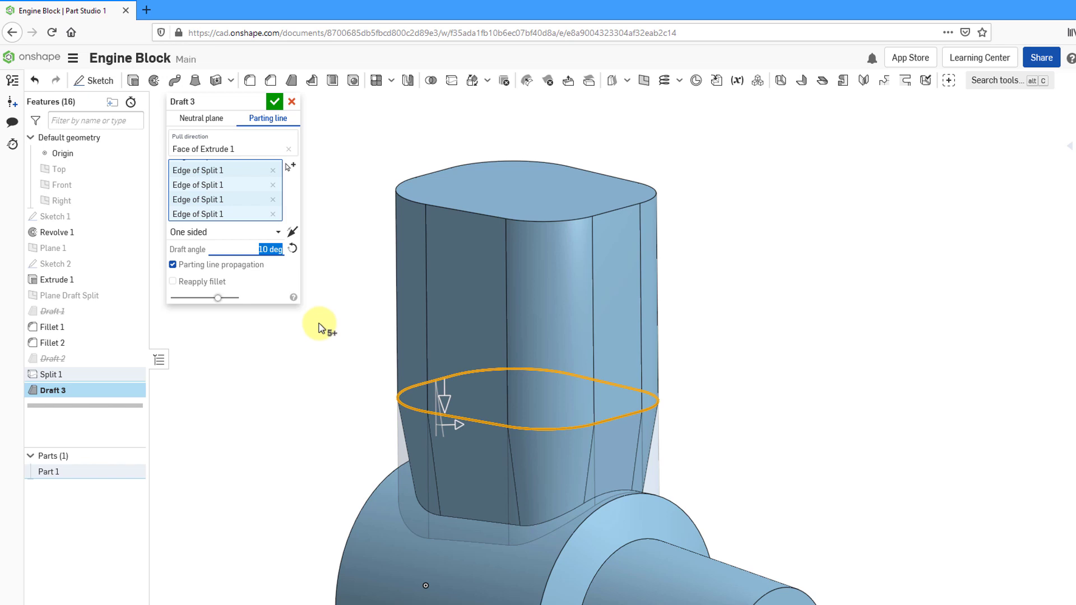
{"action": "left_click", "coordinate": [240, 240]}
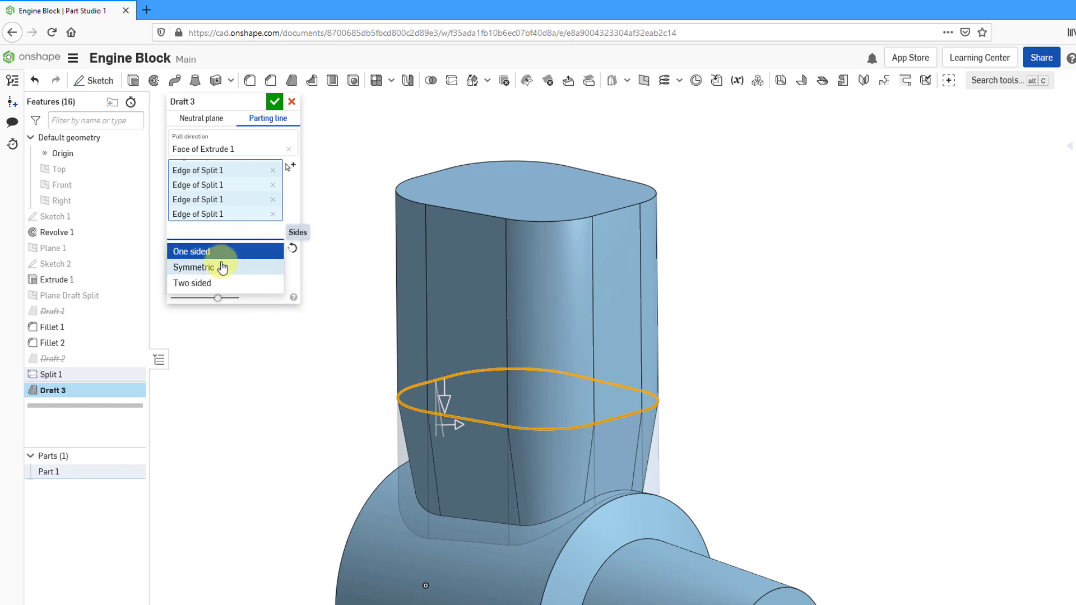
Try a symmetric draft, then make it two-sided with a 5 deg second angle
{"action": "left_click", "coordinate": [216, 267]}
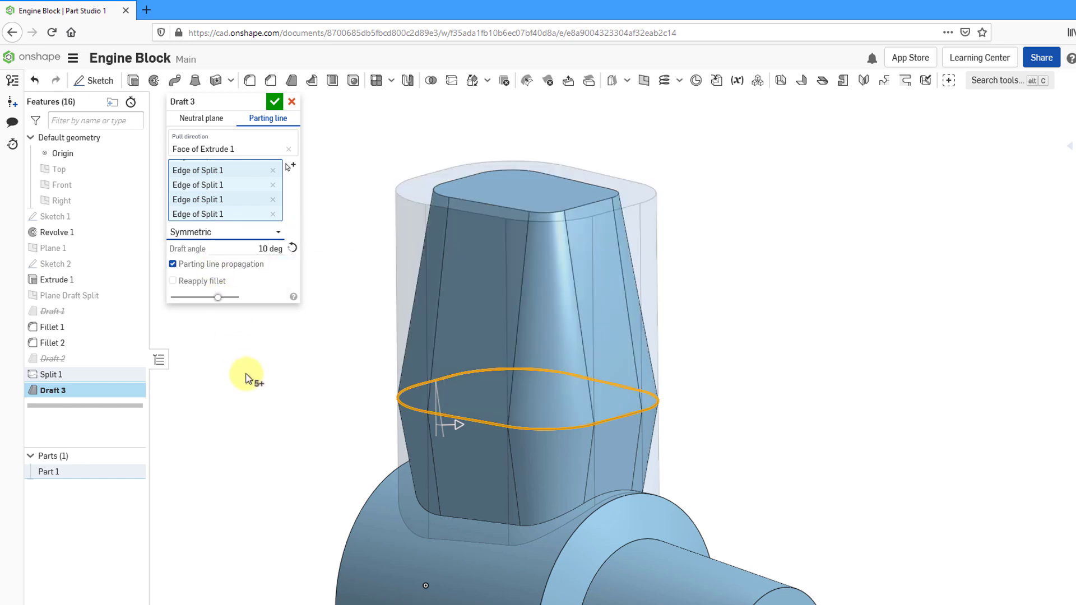
{"action": "left_click", "coordinate": [276, 235]}
{"action": "left_click", "coordinate": [210, 283]}
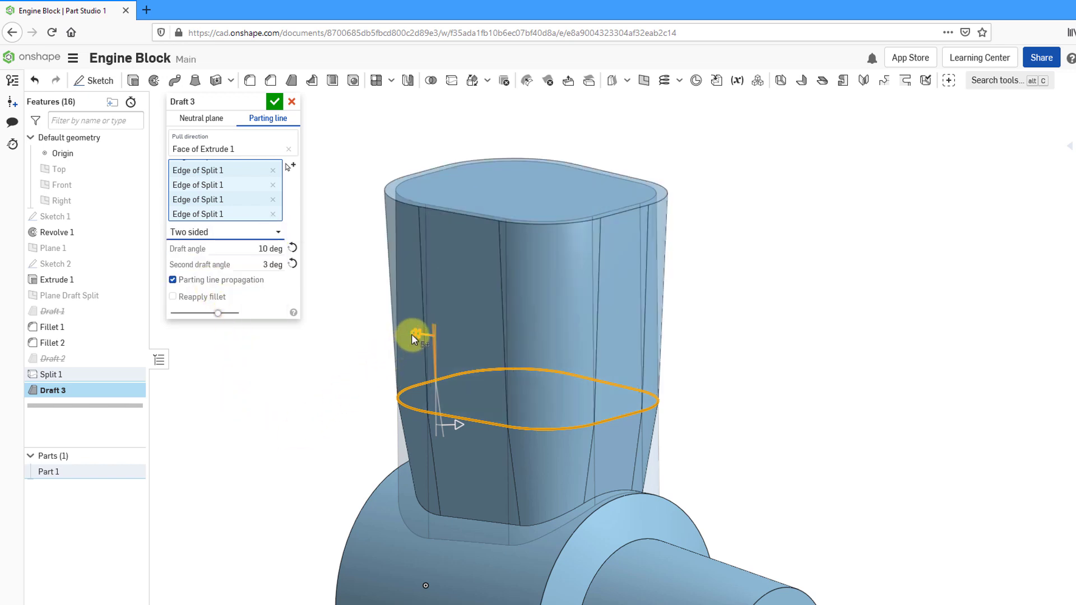
{"action": "left_click_drag", "start_coordinate": [411, 334], "coordinate": [416, 331]}
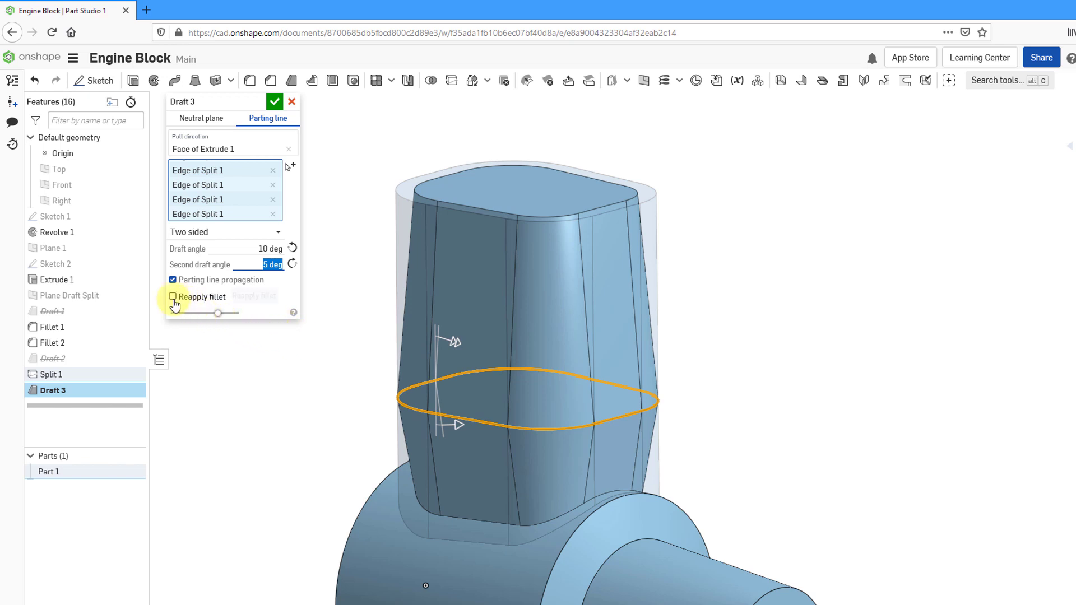
Compare results with Reapply fillet on and off, leaving it unchecked
{"action": "left_click", "coordinate": [173, 297]}
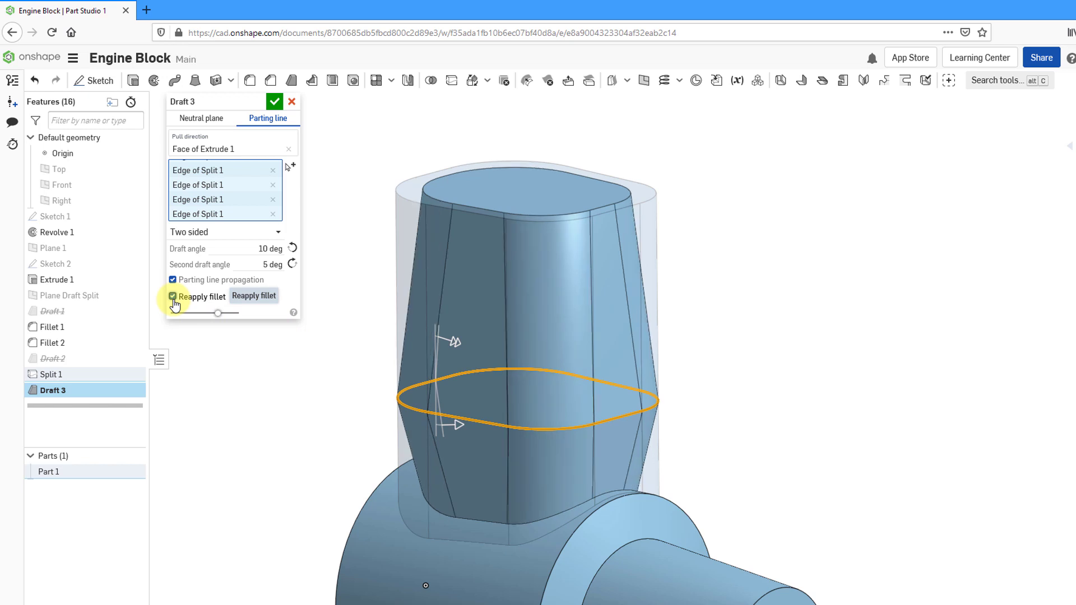
{"action": "left_click", "coordinate": [173, 297]}
{"action": "left_click", "coordinate": [173, 297]}
{"action": "left_click", "coordinate": [174, 297]}
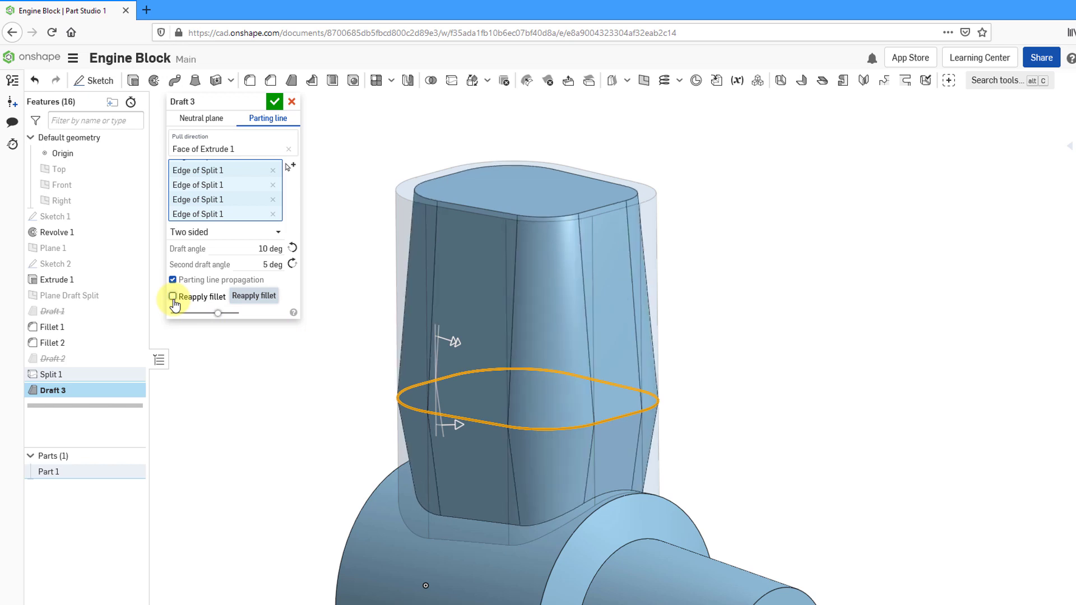
Set Draft 3 back to one-sided at 10 deg and accept the feature
{"action": "left_click", "coordinate": [245, 234]}
{"action": "left_click", "coordinate": [235, 253]}
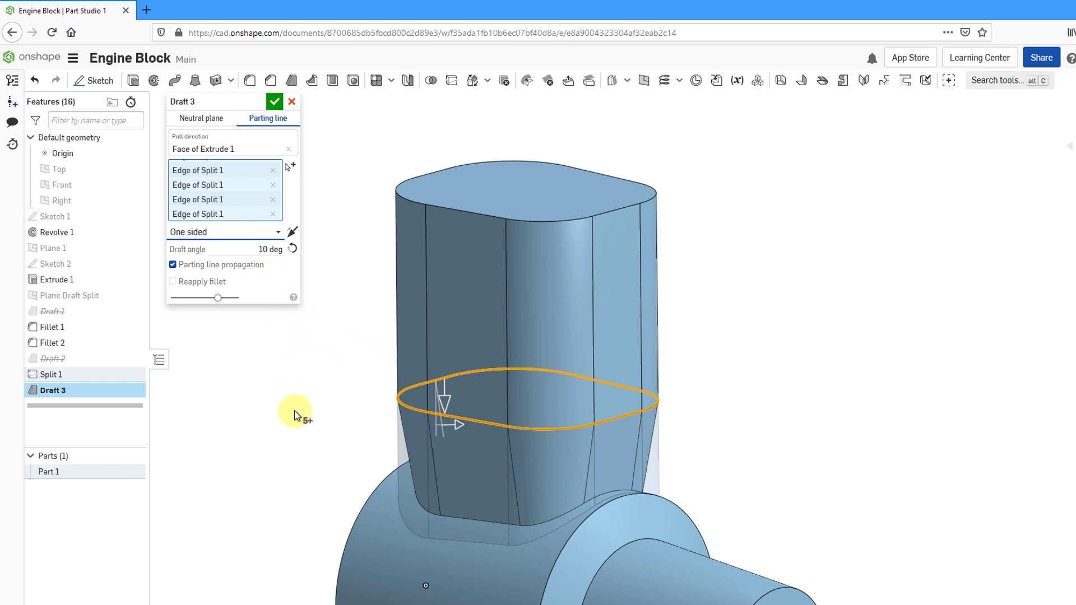
{"action": "left_click", "coordinate": [275, 107]}
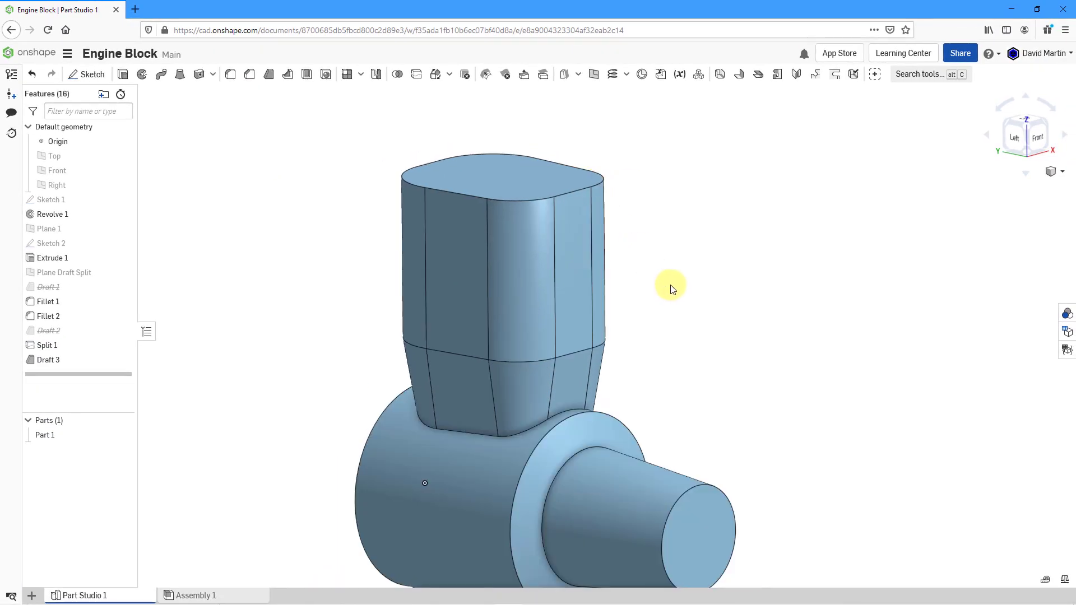
{"action": "right_click_drag", "start_coordinate": [672, 289], "coordinate": [583, 290]}
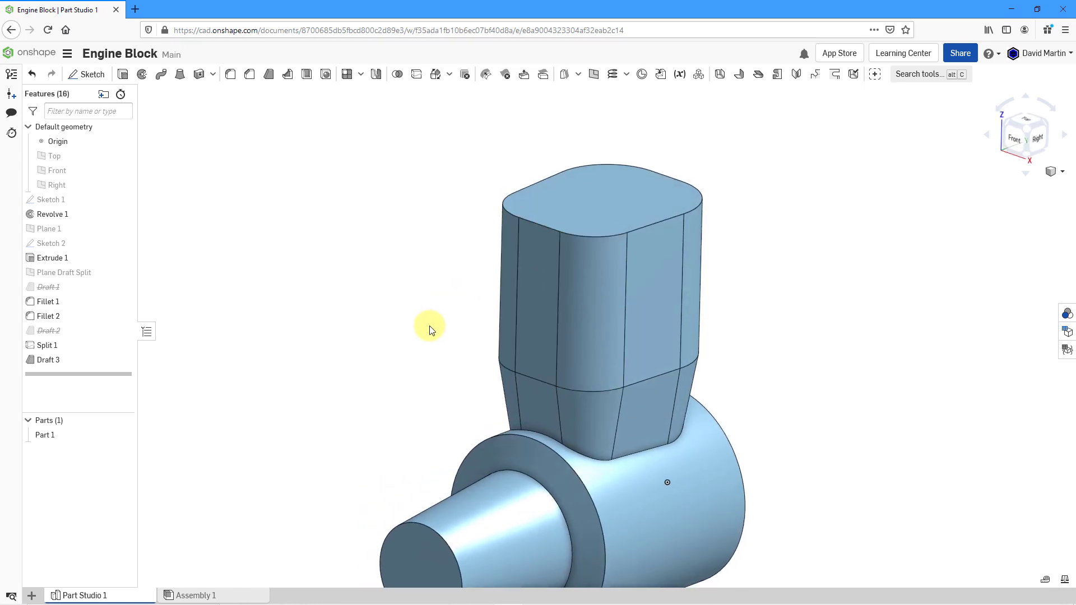